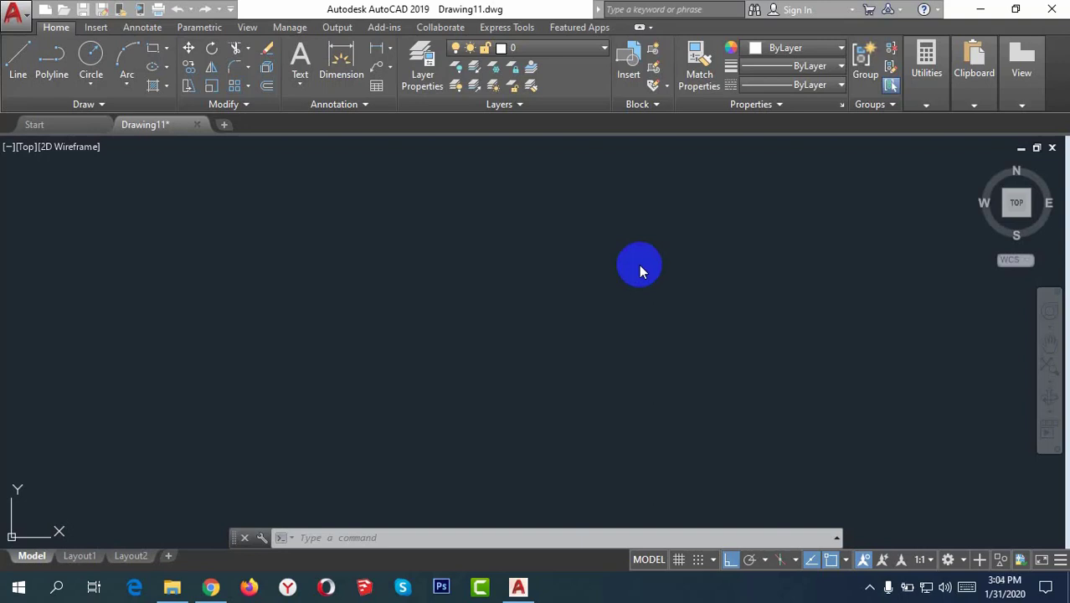
Place one point in the empty drawing with the POINT command.
left_click(582, 310)
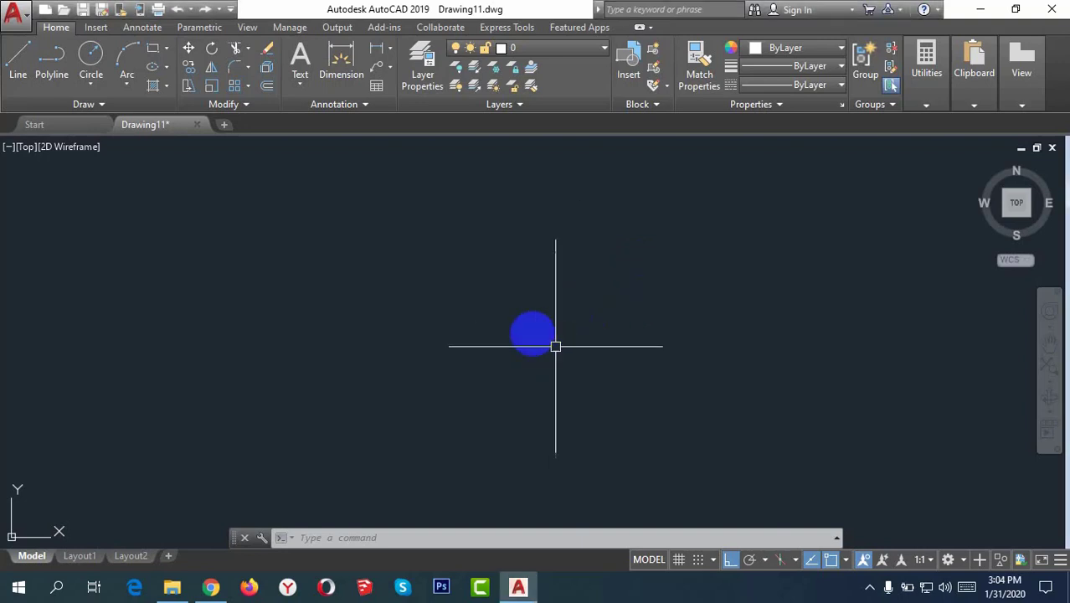
type("PO")
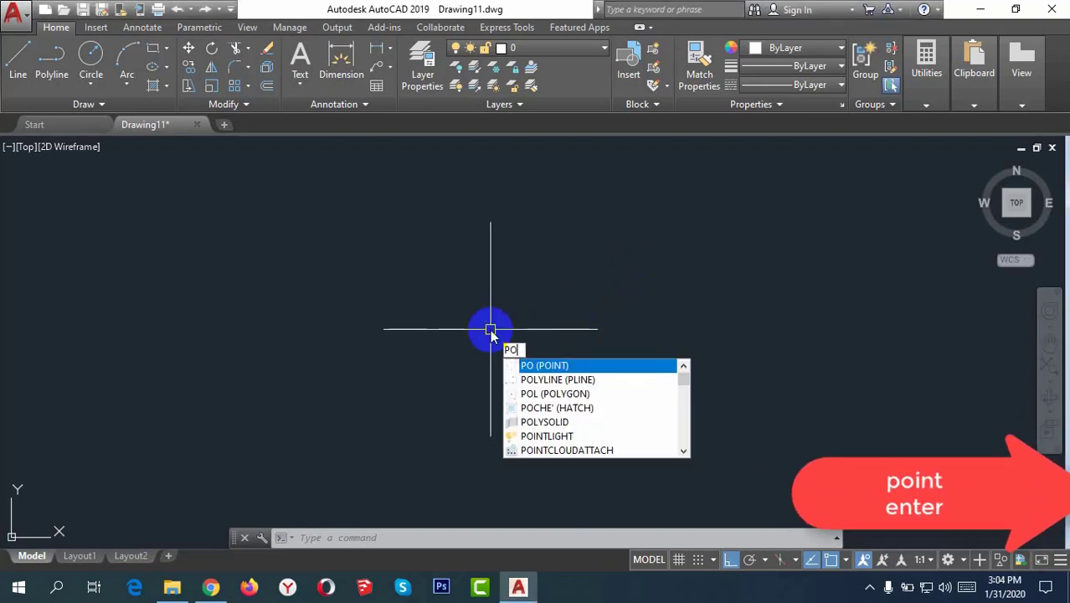
type("INT")
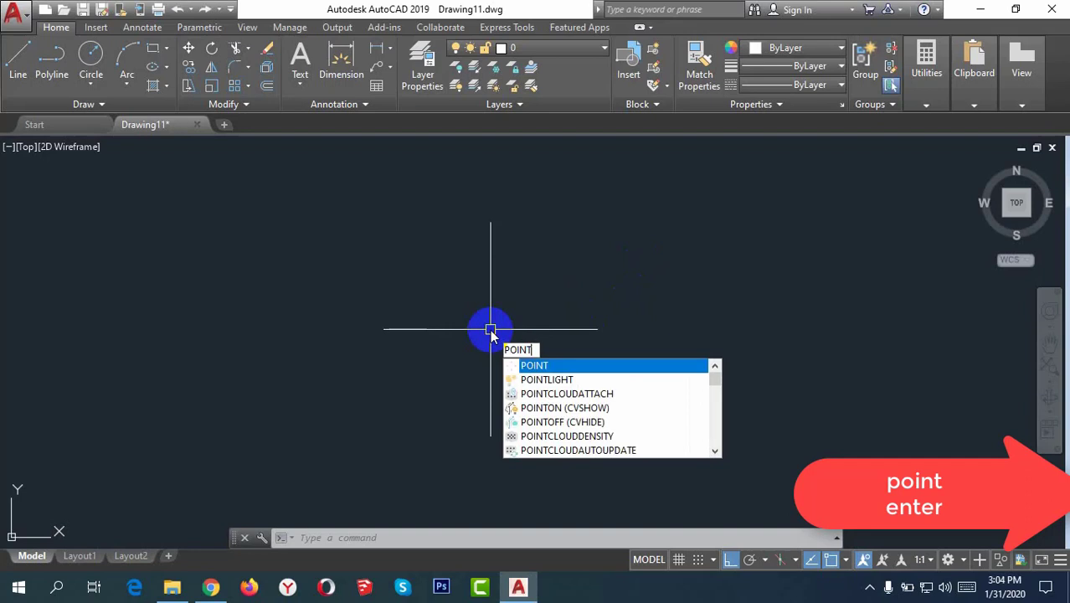
key("Return")
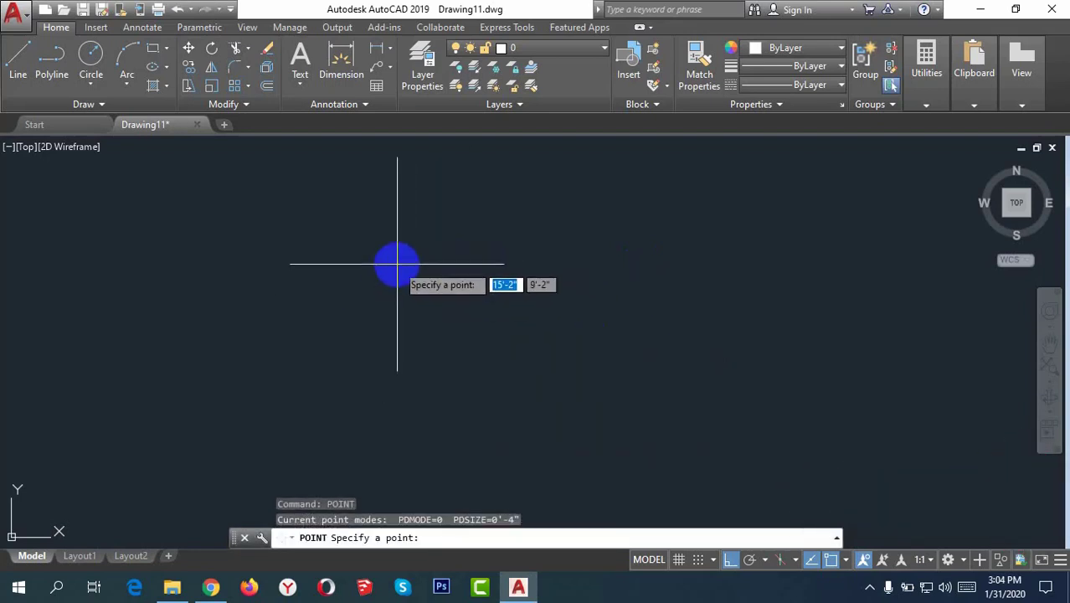
left_click(399, 264)
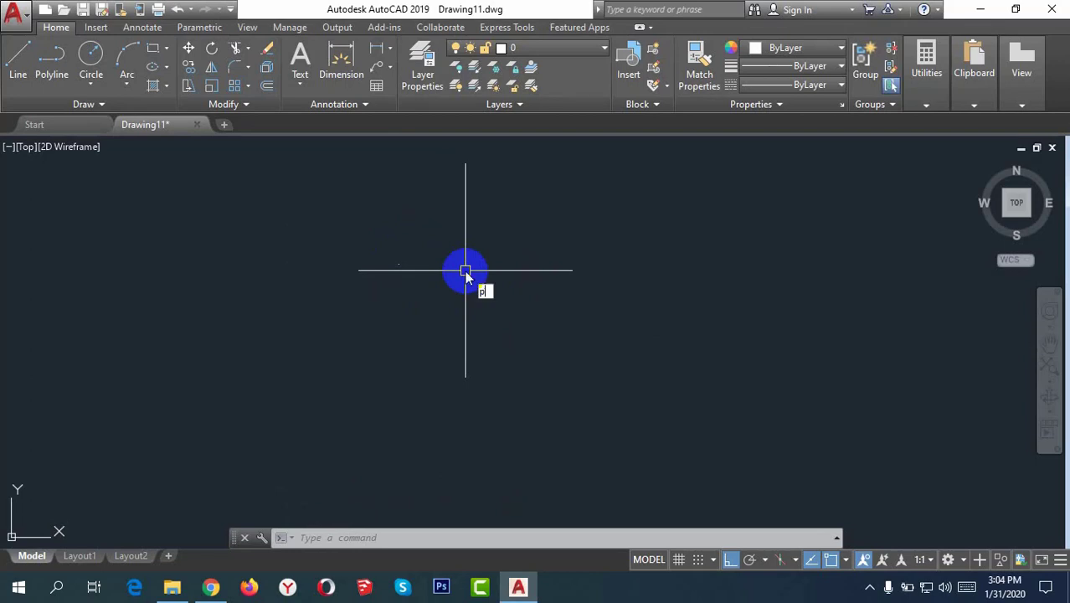
Set the point style to the square-with-cross marker with a point size of 6'.
type("pty")
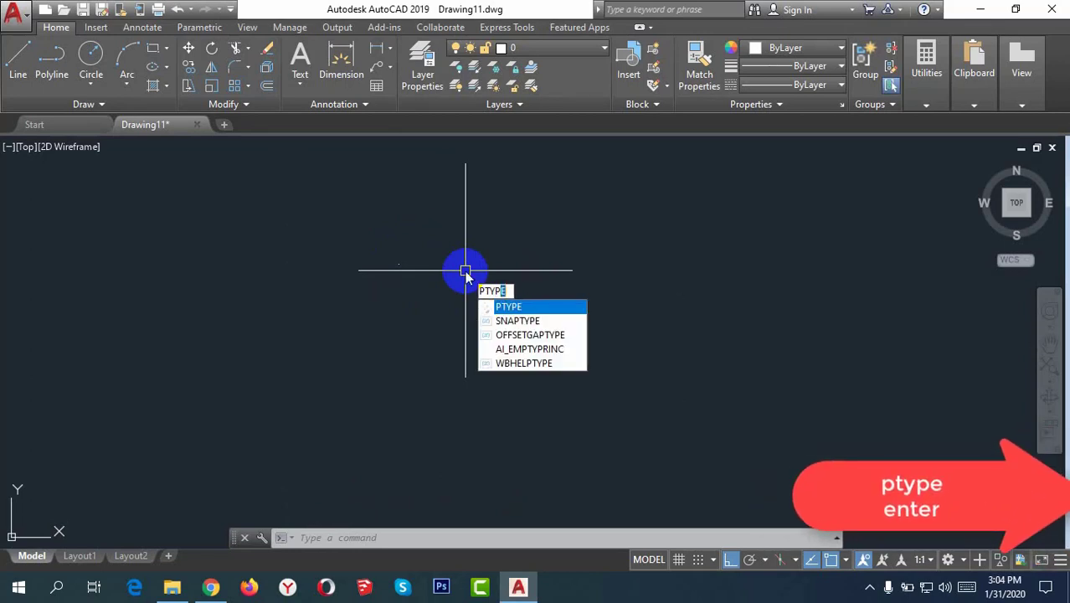
type("pe")
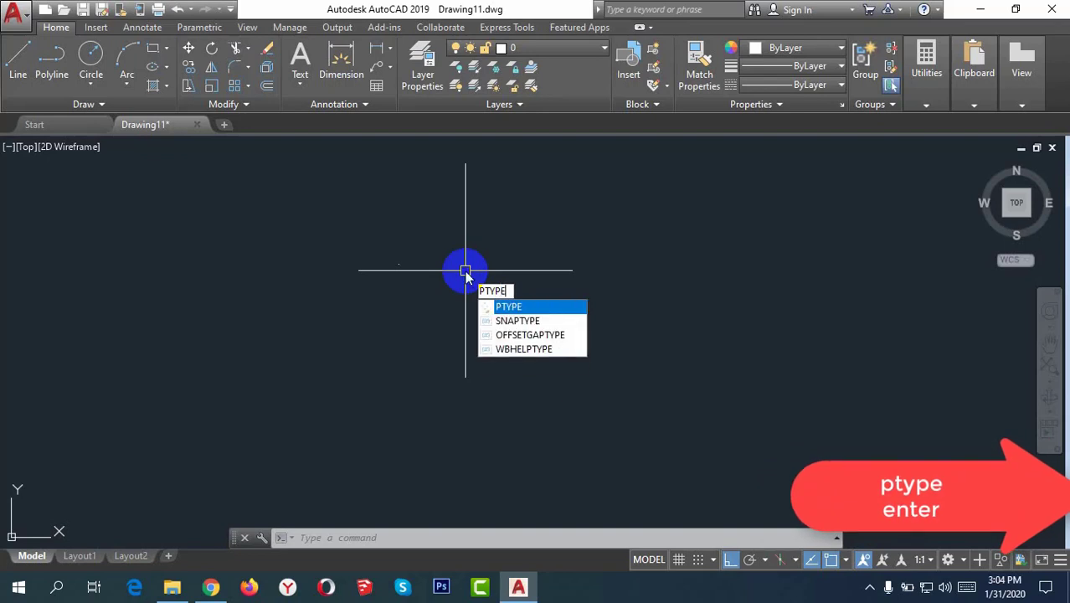
key("Return")
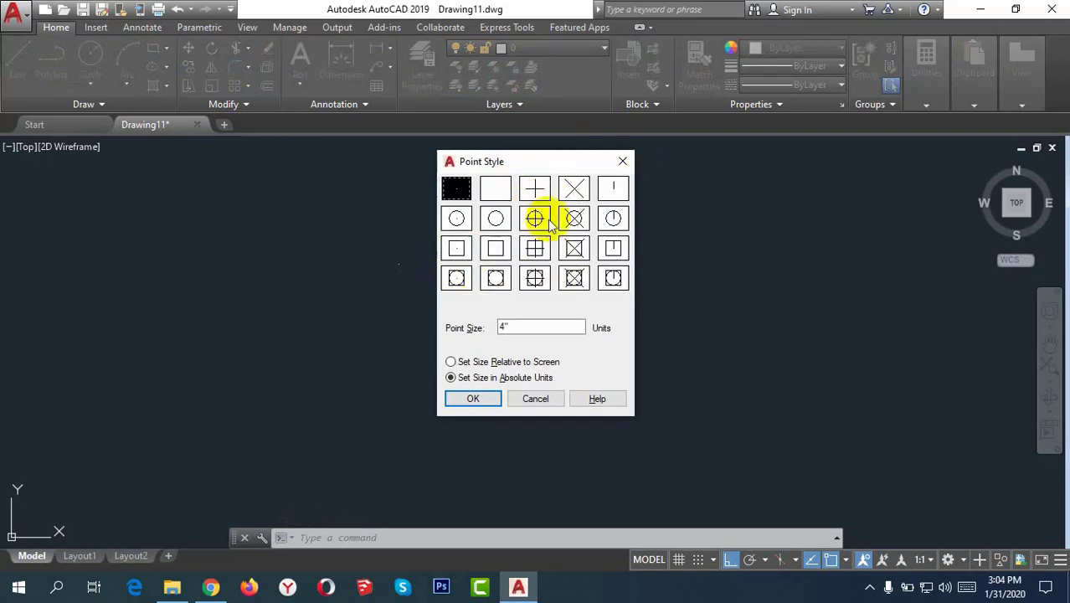
left_click(536, 247)
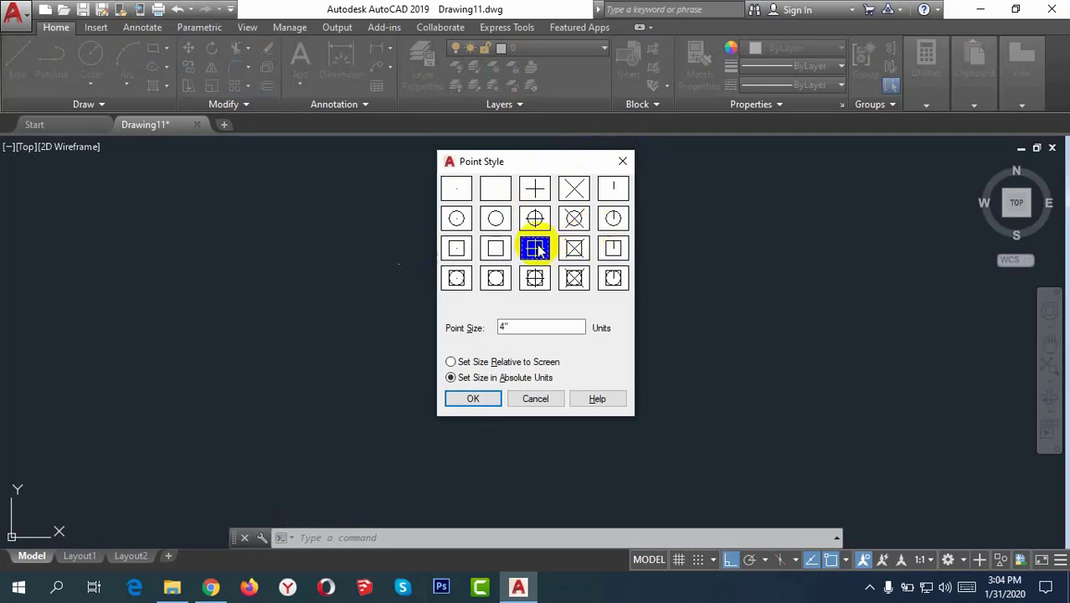
left_click(534, 255)
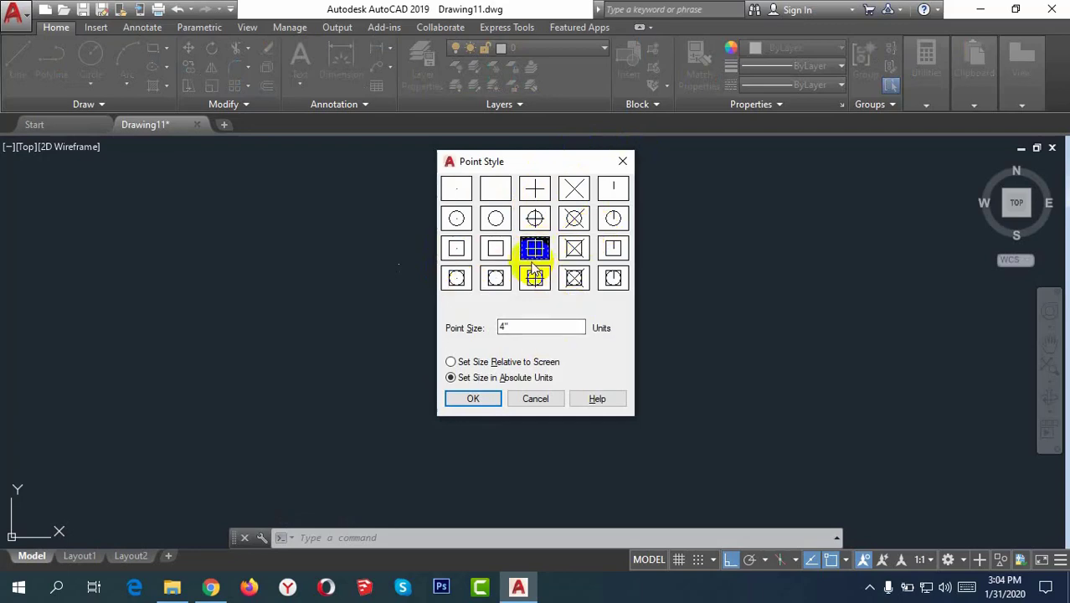
left_click(507, 327)
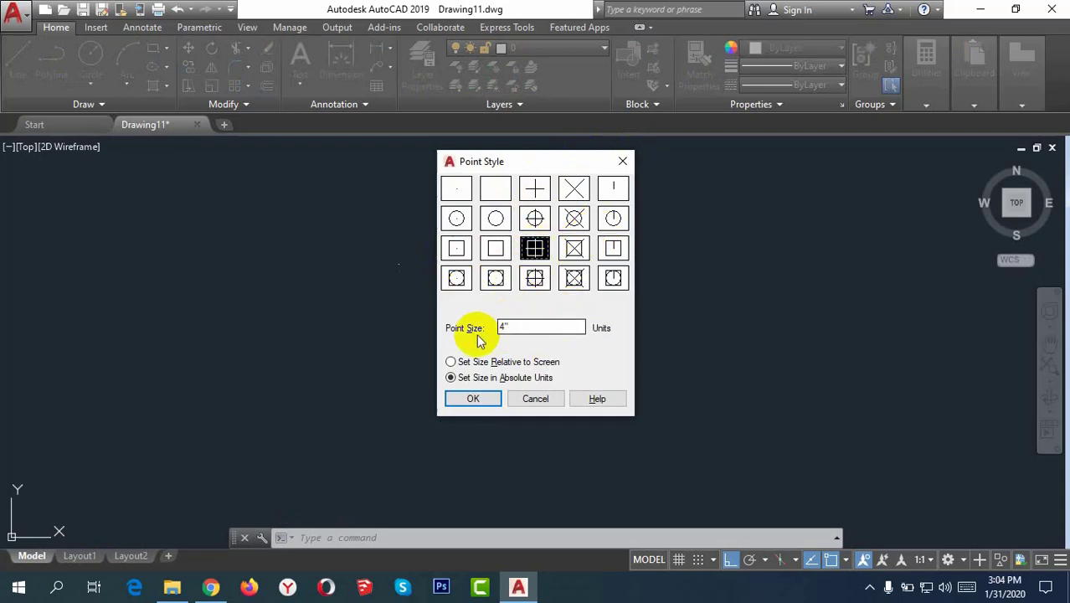
left_click(533, 328)
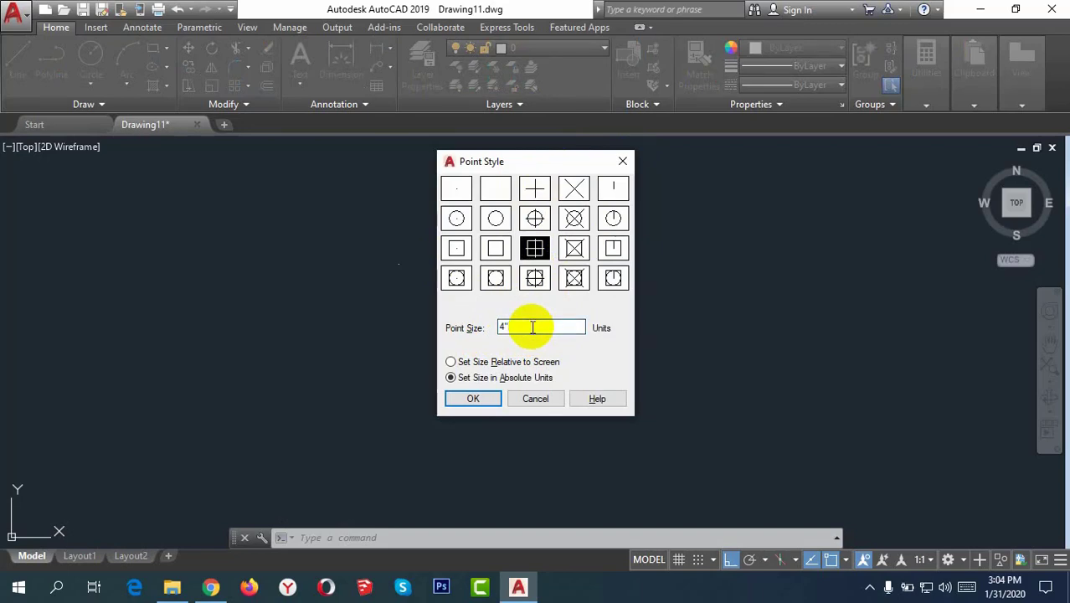
key("BackSpace")
key("BackSpace")
type("6")
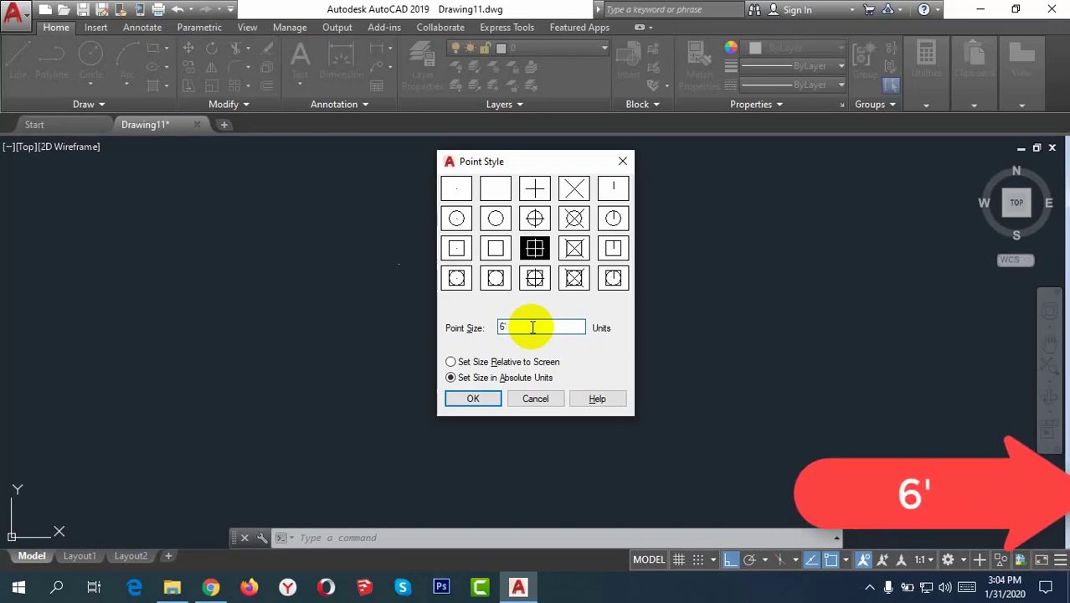
key("Return")
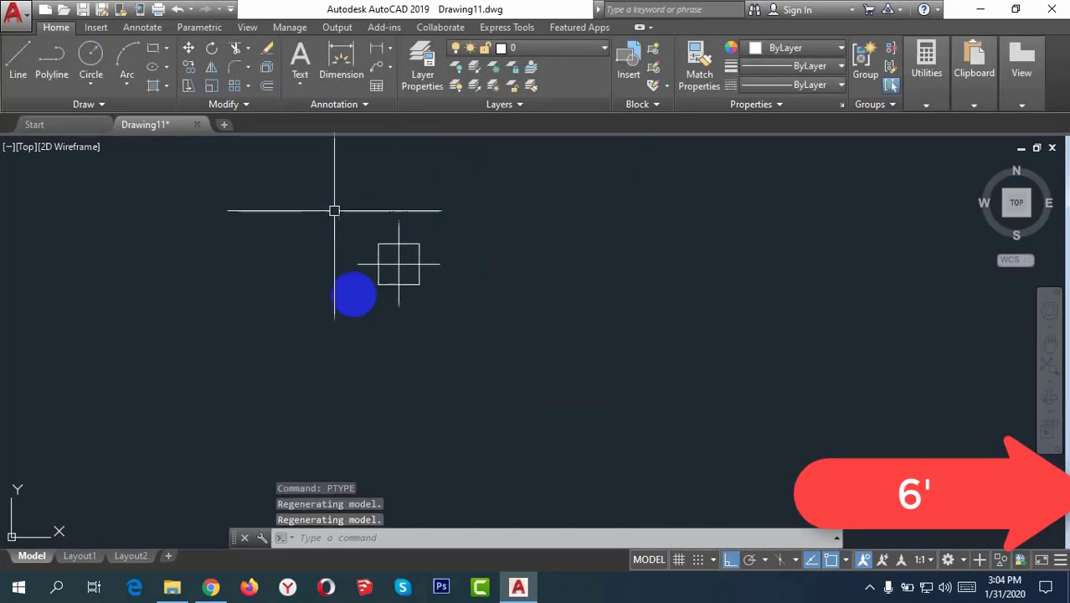
Zoom out and start the DONUT command with the DO alias.
scroll(365, 289, "down", 2)
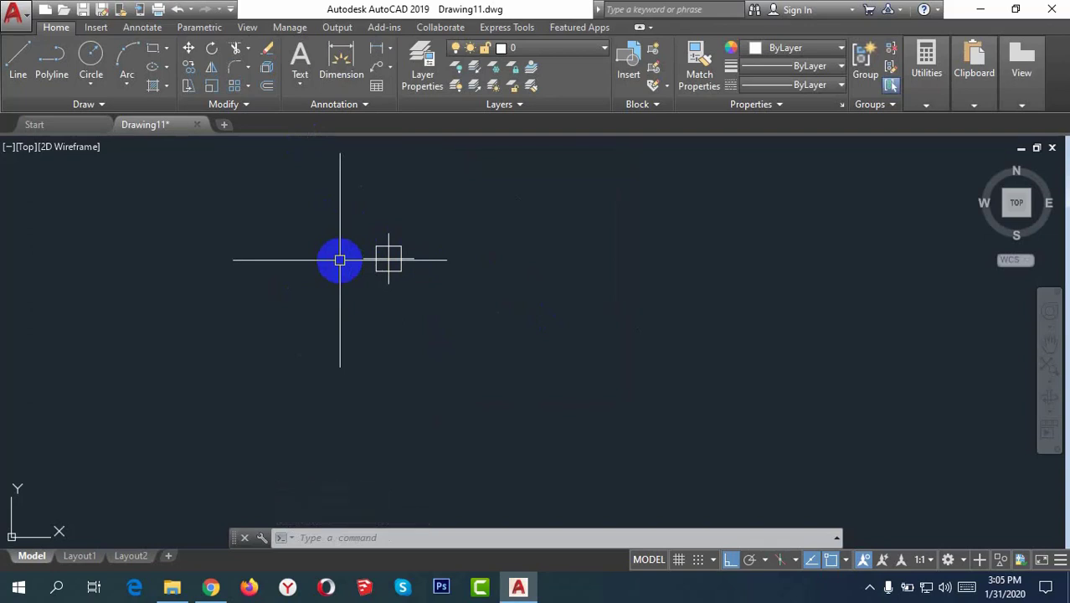
type("do")
key("Return")
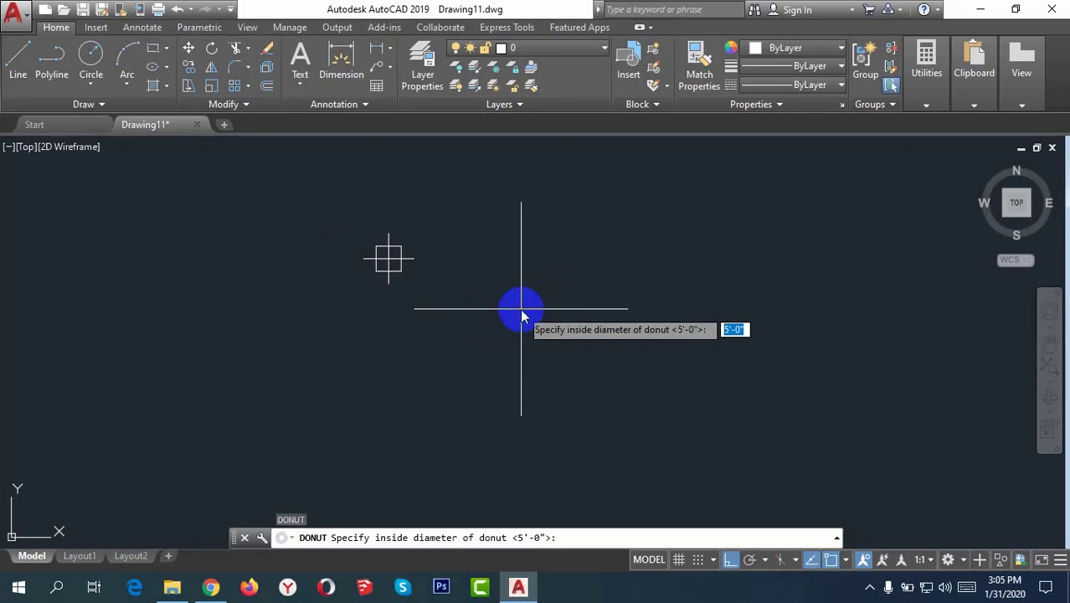
Place three donuts, 5' inside and 8' outside diameter, in a triangle.
type("5")
key("Return")
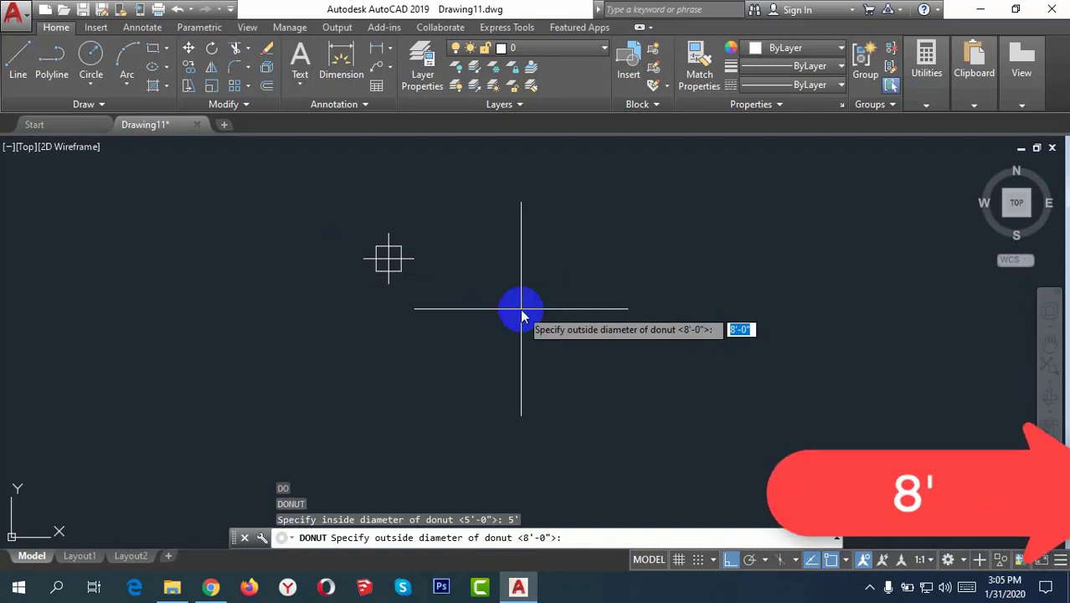
type("8")
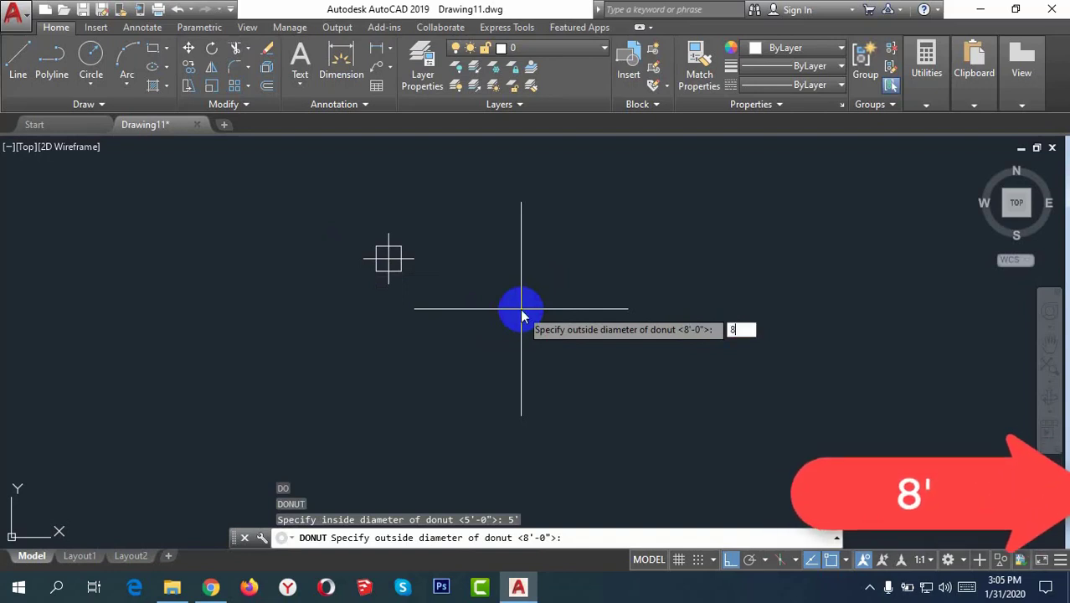
type("'")
key("Return")
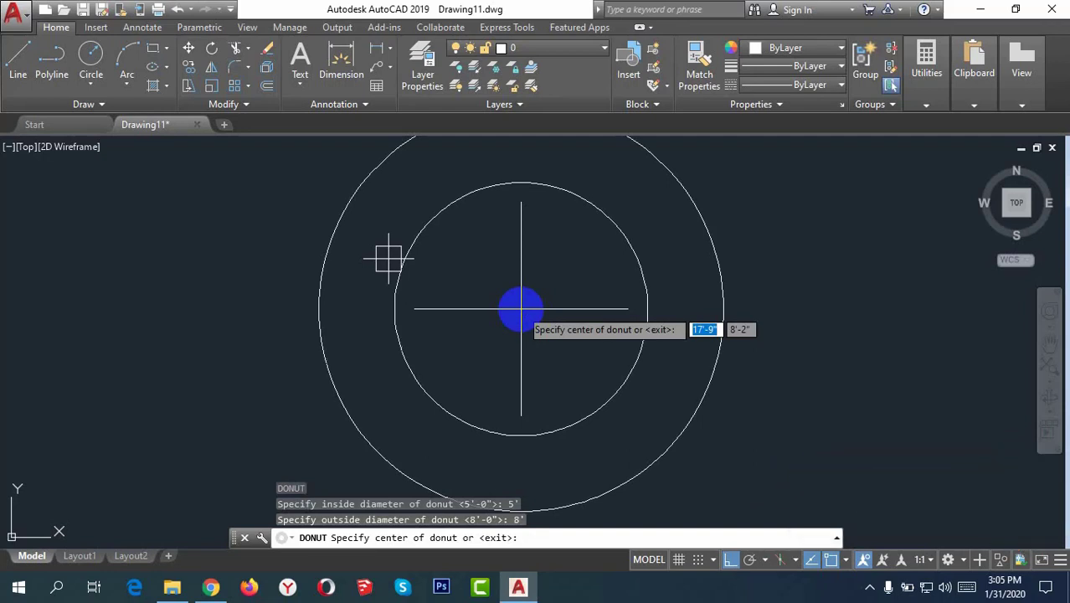
scroll(471, 304, "down", 4)
middle_click_drag(511, 304, 565, 299)
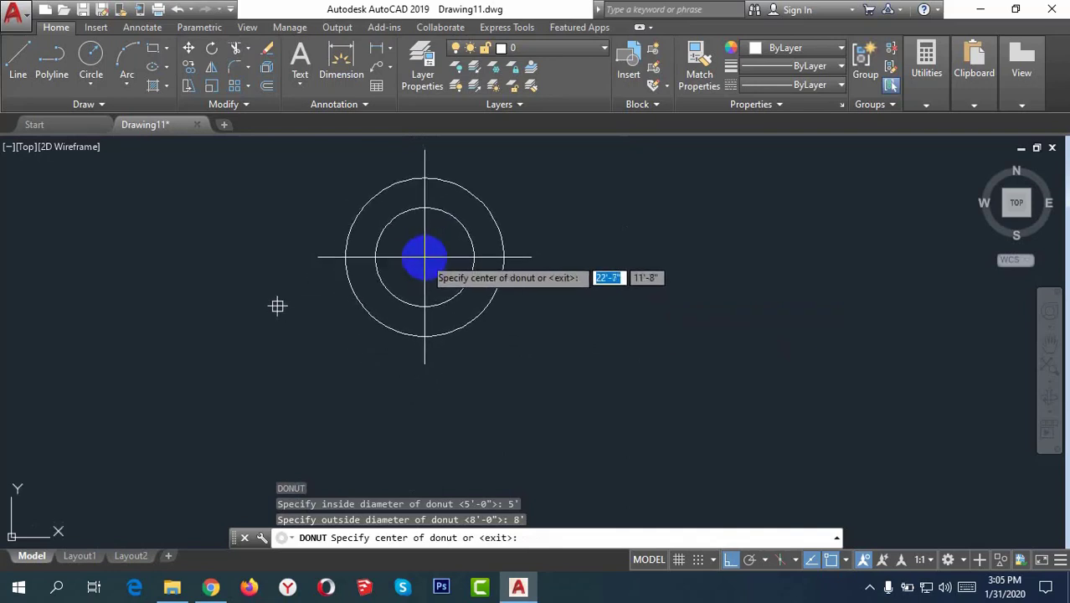
left_click(425, 258)
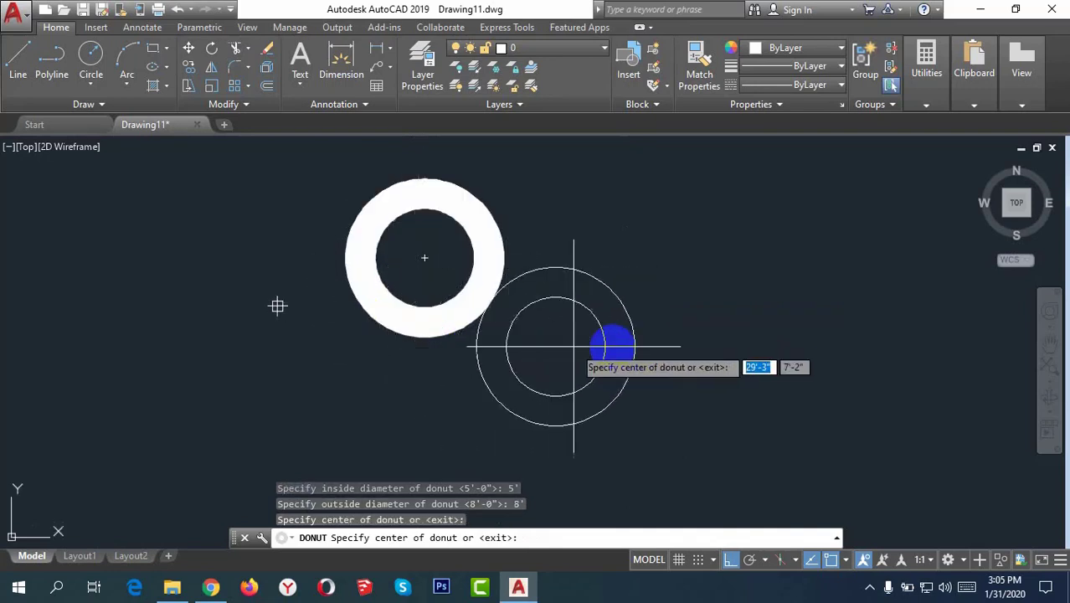
left_click(789, 268)
scroll(544, 364, "down", 2)
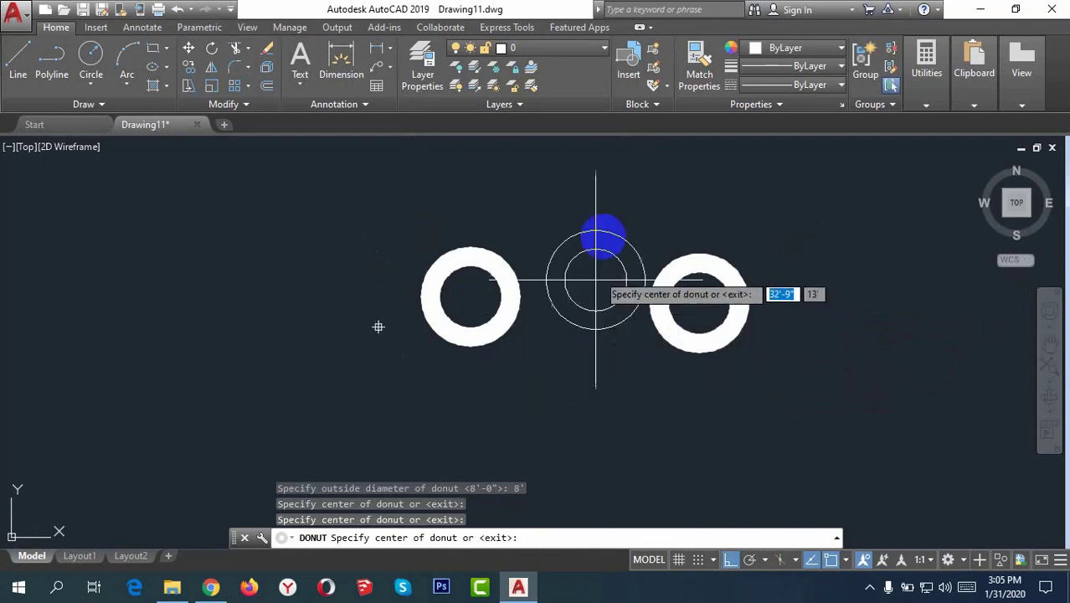
left_click(621, 209)
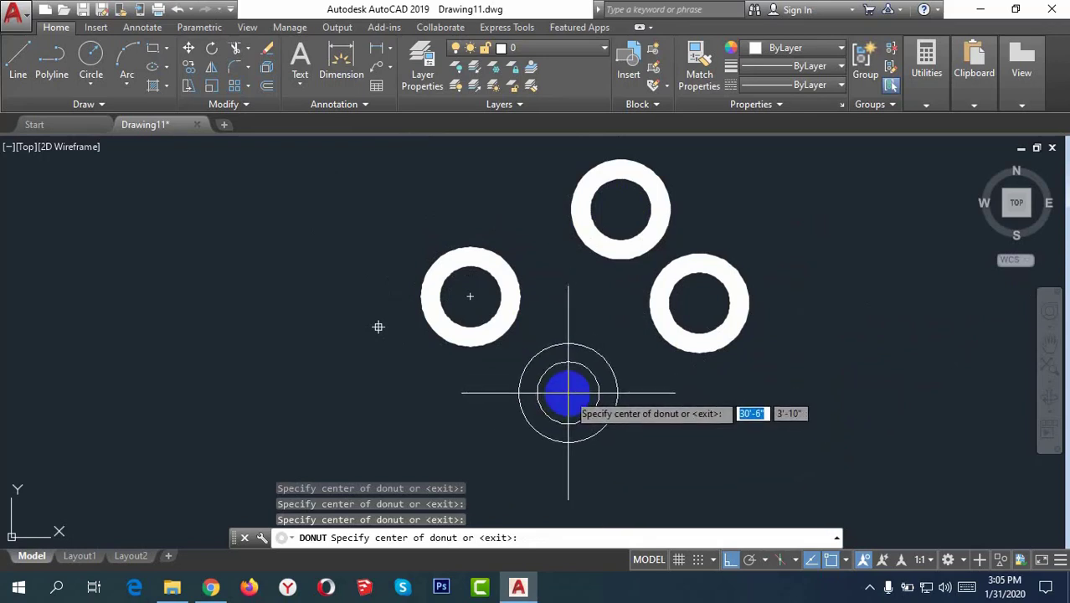
End the donut command and recentre the view on the three rings.
key("Escape")
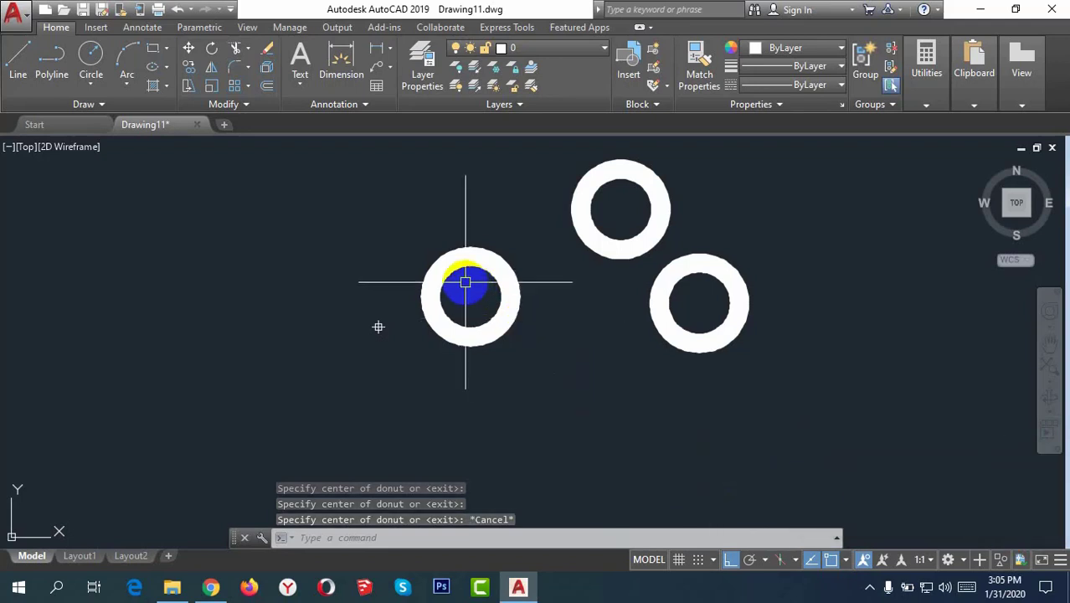
scroll(466, 282, "up", 4)
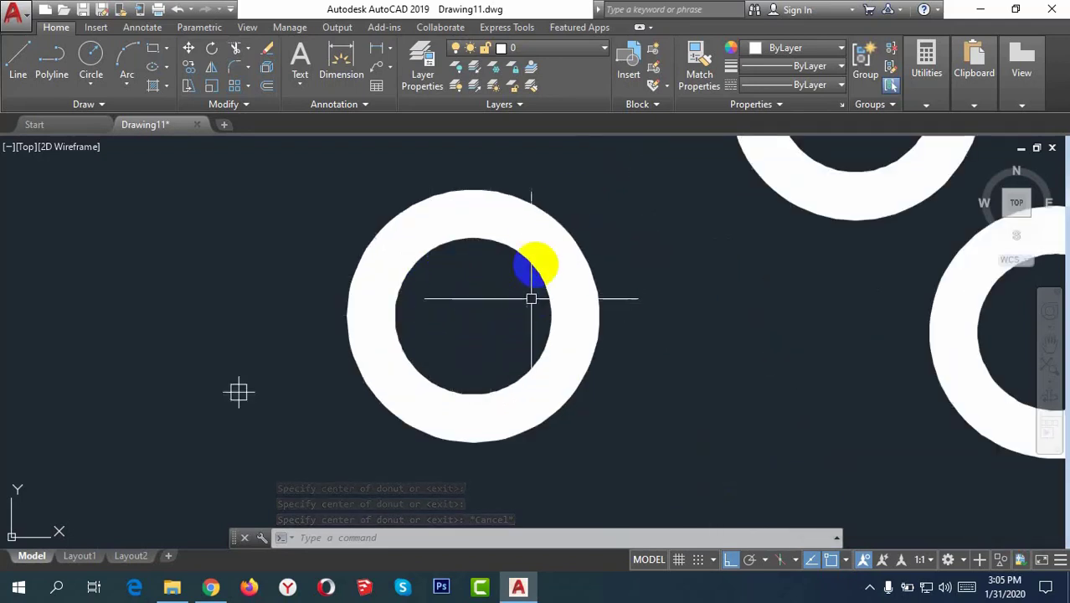
scroll(611, 267, "down", 2)
scroll(653, 314, "down", 4)
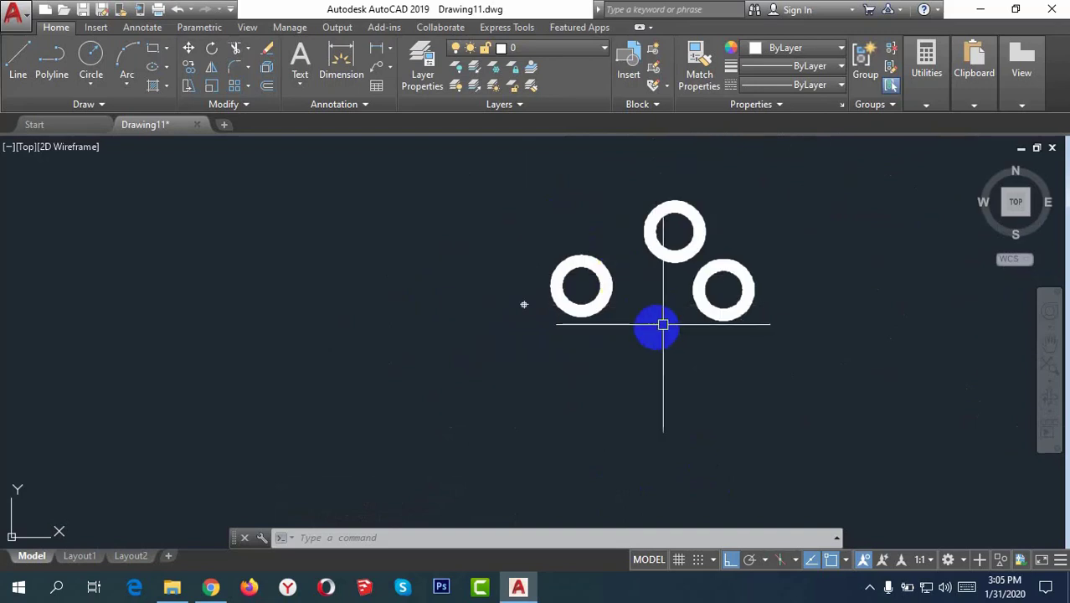
middle_click_drag(662, 325, 568, 290)
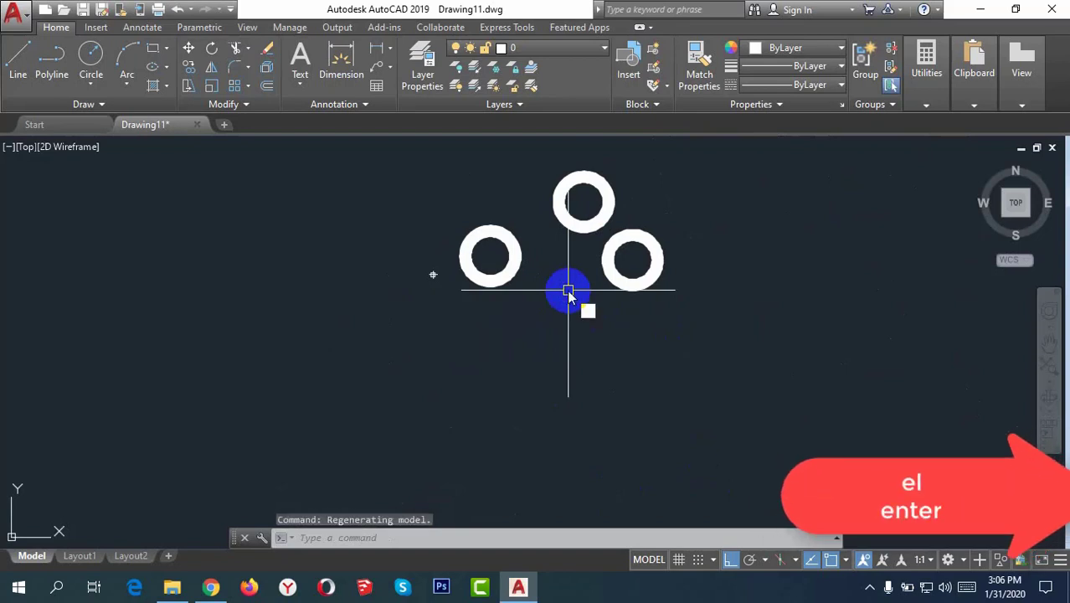
Draw a tall, narrow ellipse right of the donuts from two axis endpoints and a width.
type("el")
key("Return")
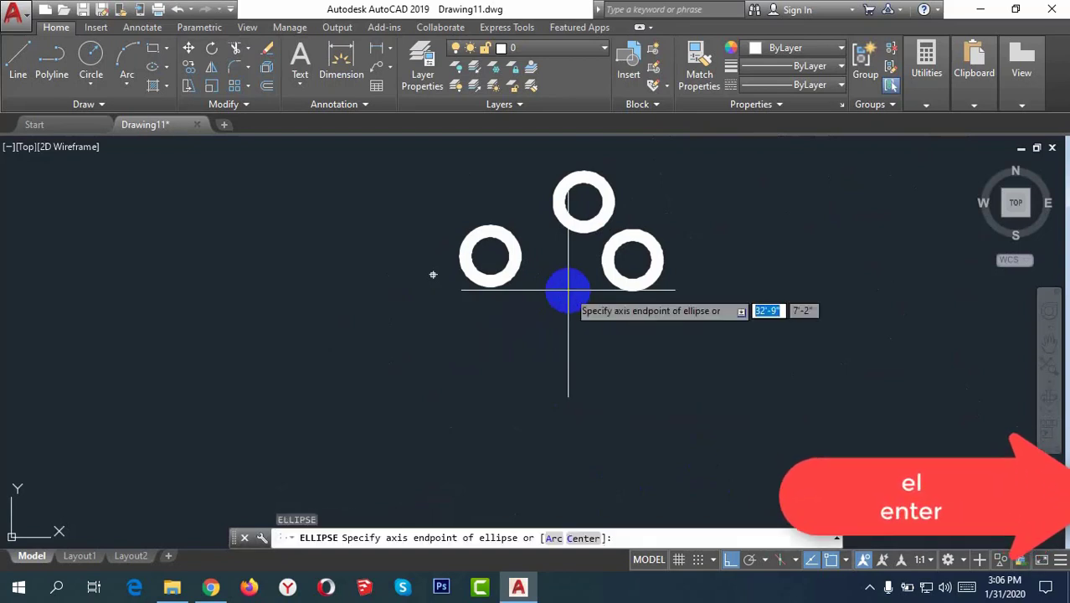
middle_click_drag(556, 363, 188, 370)
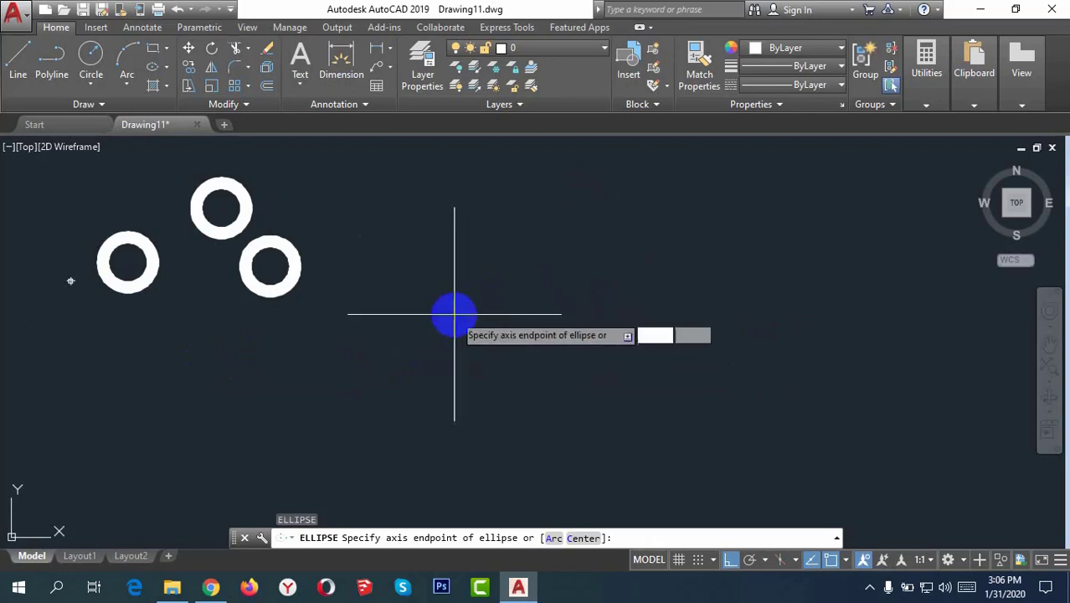
left_click(455, 314)
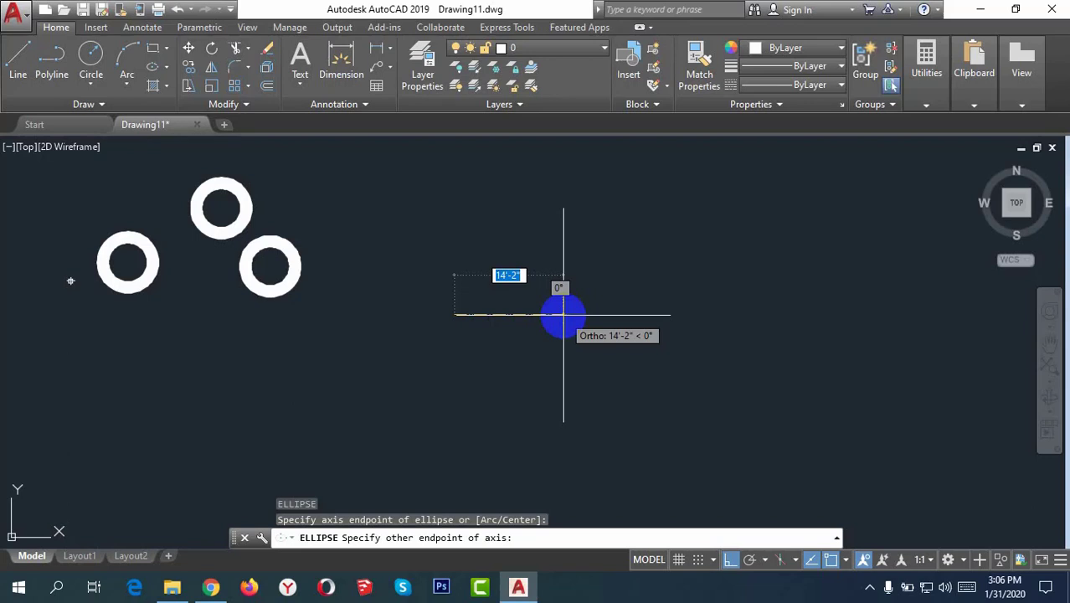
left_click(563, 315)
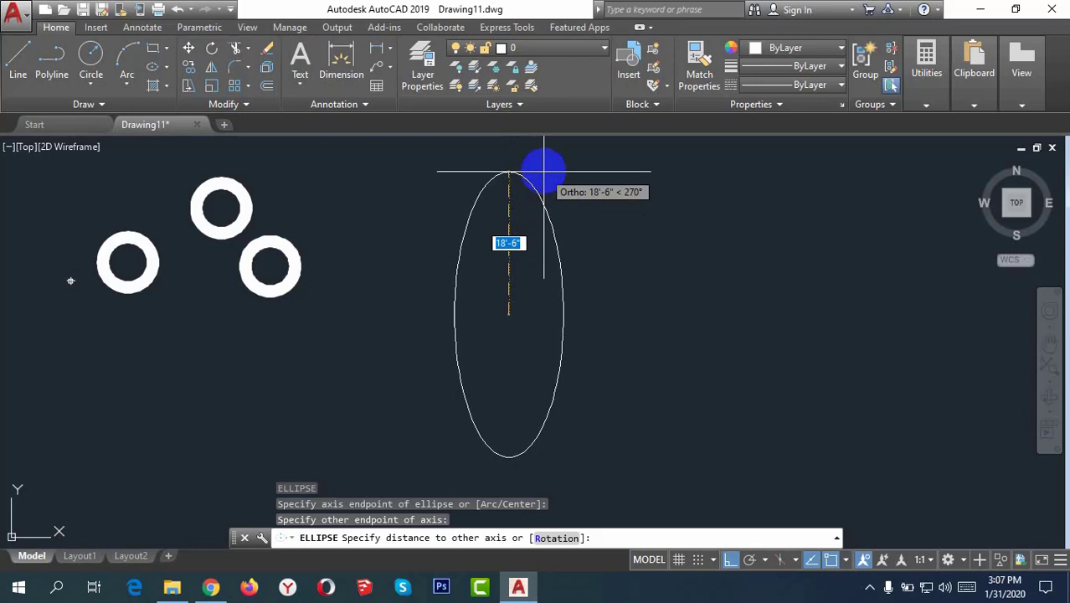
left_click(523, 185)
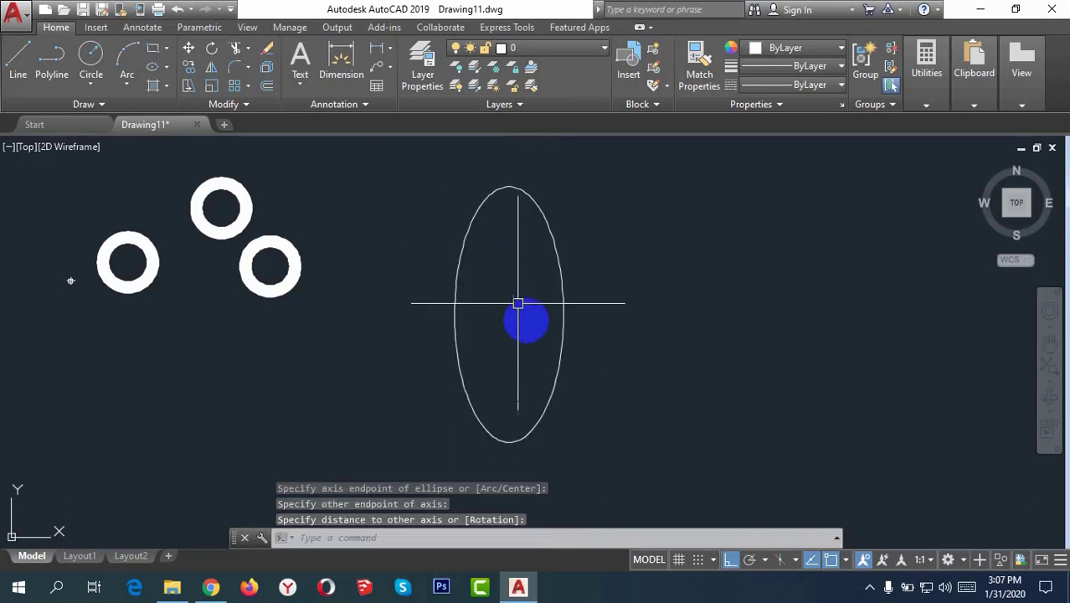
scroll(518, 303, "down", 2)
middle_click_drag(530, 315, 434, 311)
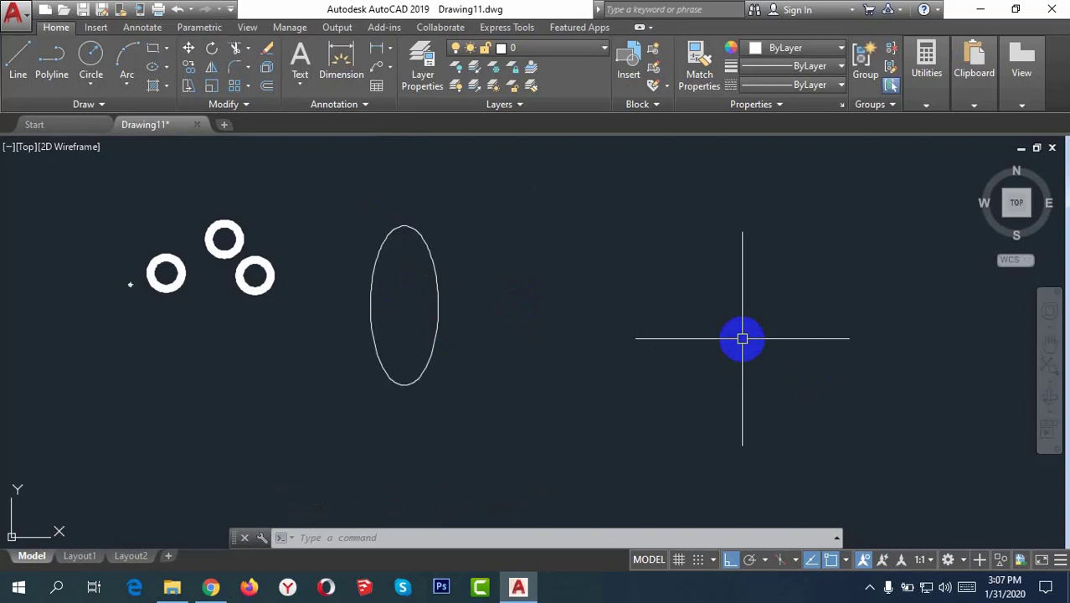
type("l")
key("Return")
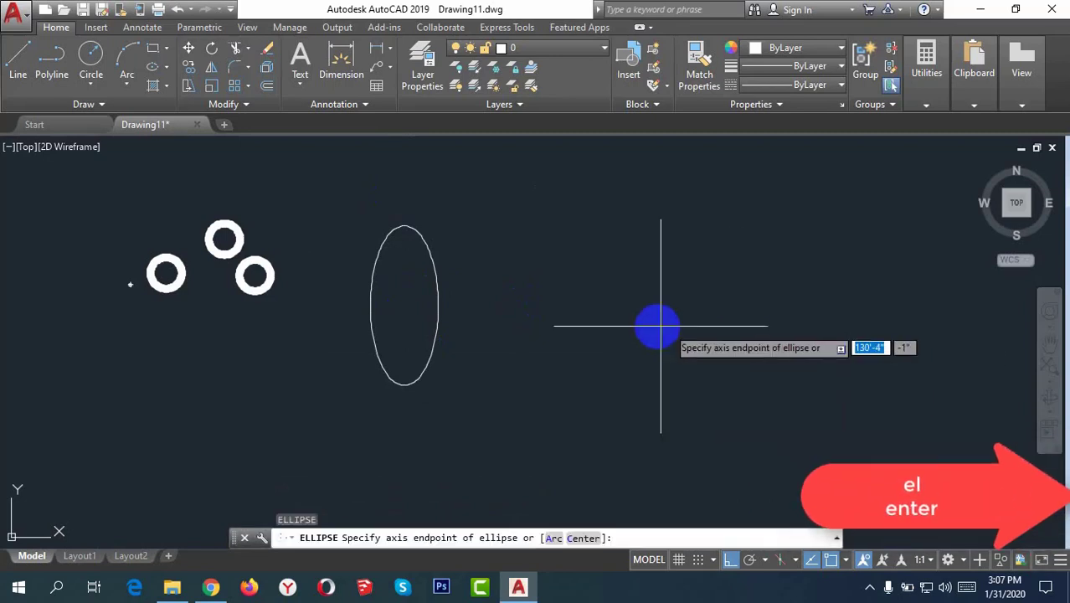
Pick a vertical axis and a wider other-axis distance to make a wide horizontal ellipse.
left_click(638, 335)
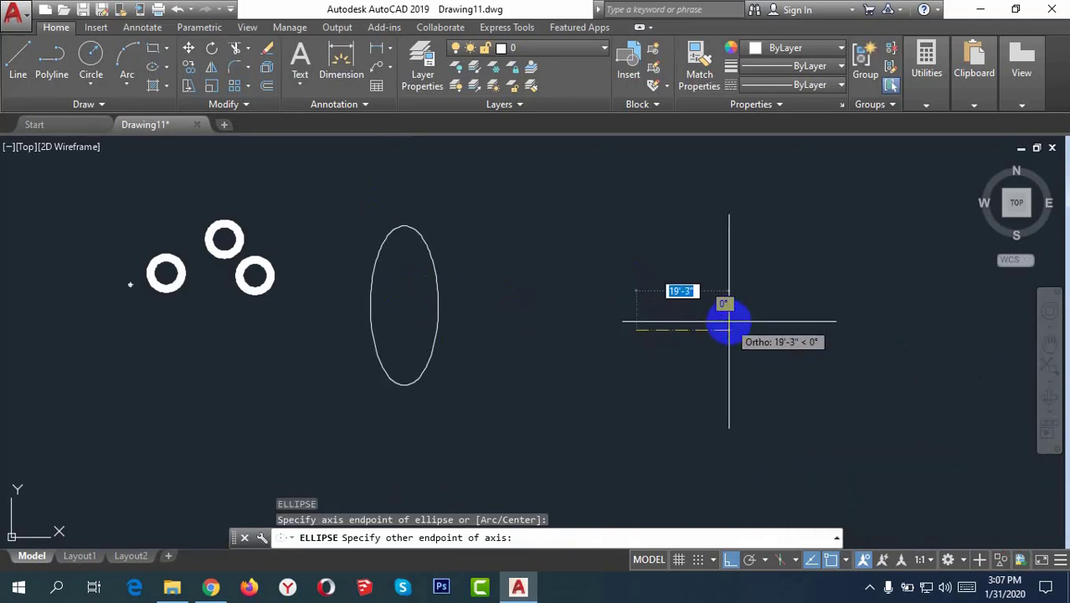
left_click(637, 251)
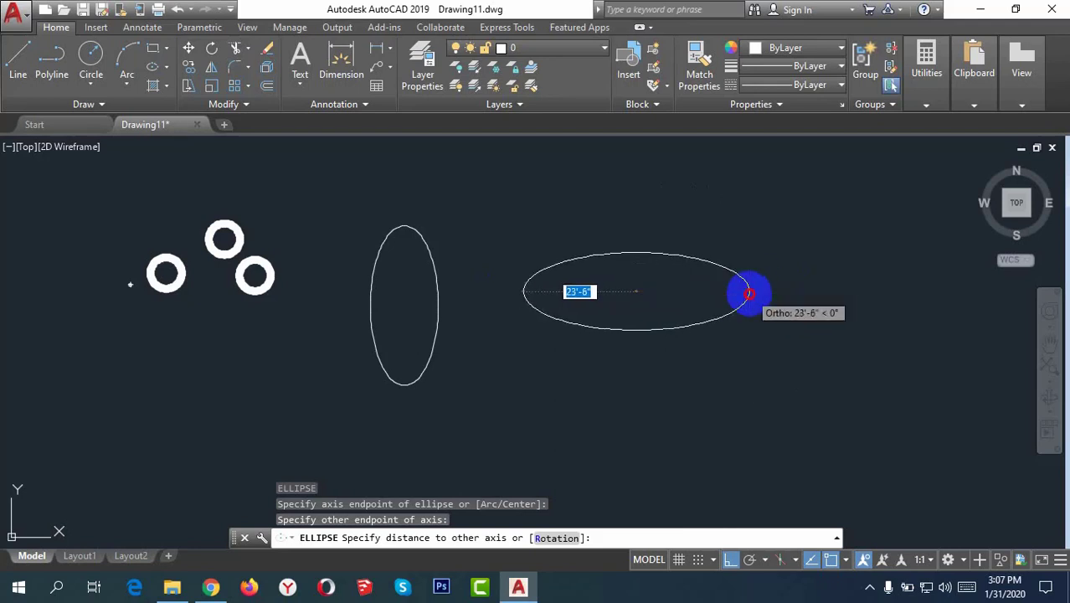
left_click(750, 292)
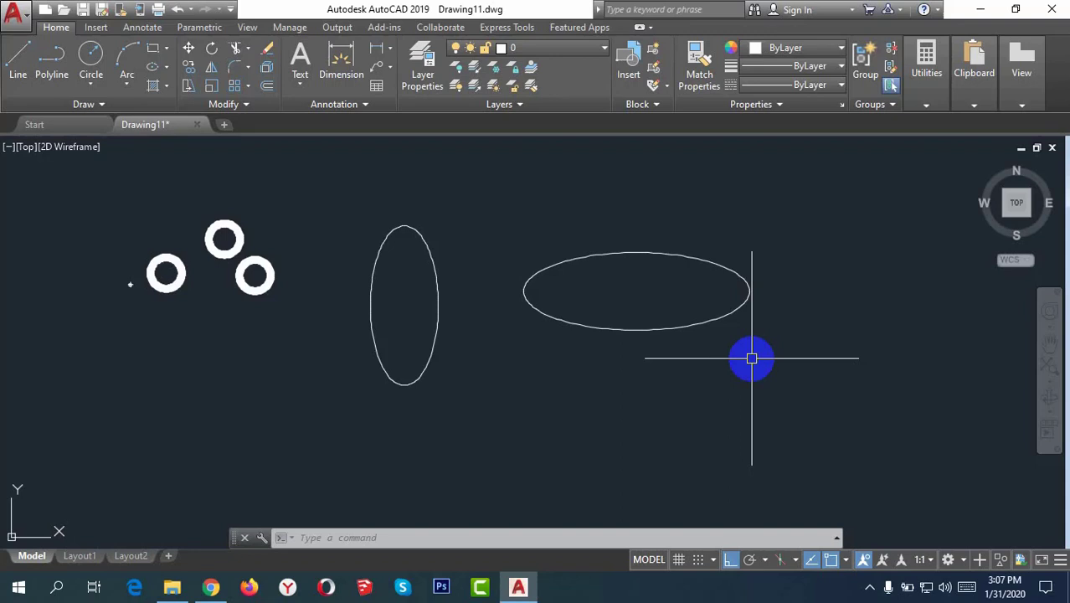
Draw a tall elliptical arc, open at its lower left, right of the wide ellipse.
type("EL")
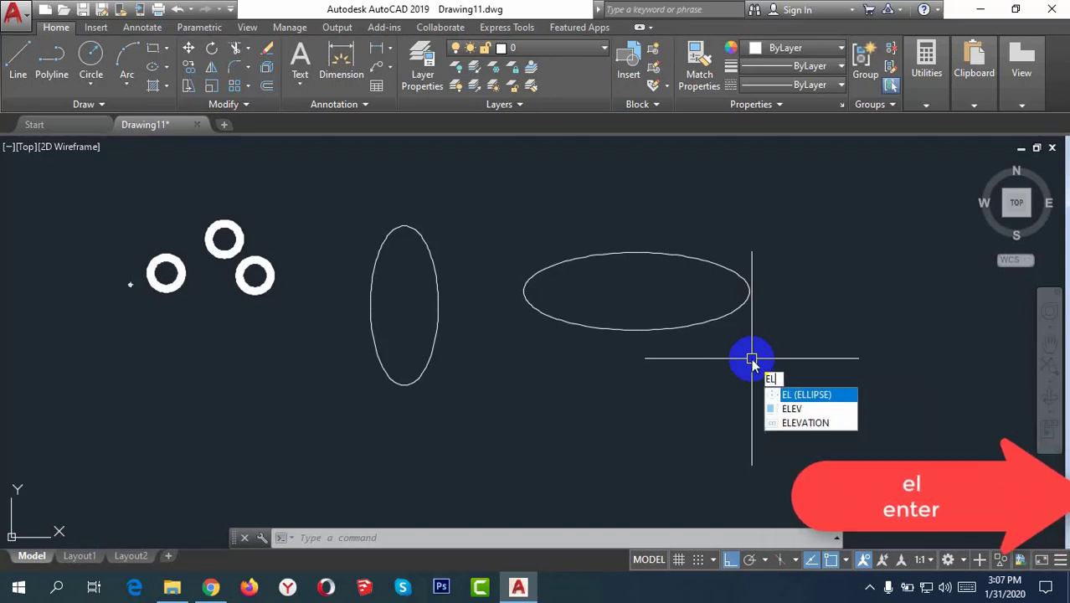
key("Return")
scroll(751, 358, "down", 2)
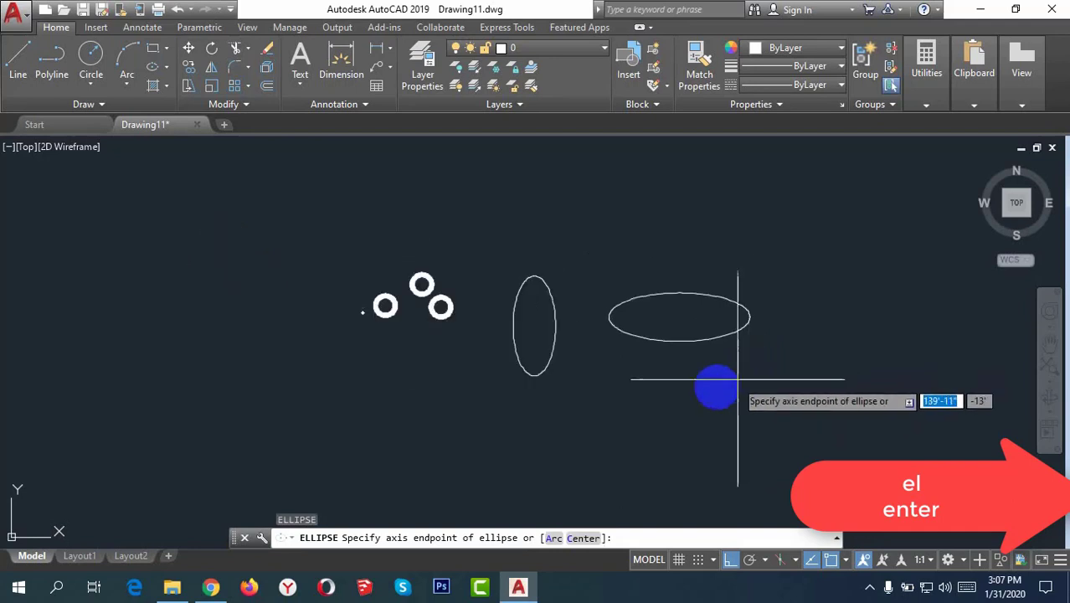
middle_click_drag(578, 384, 387, 394)
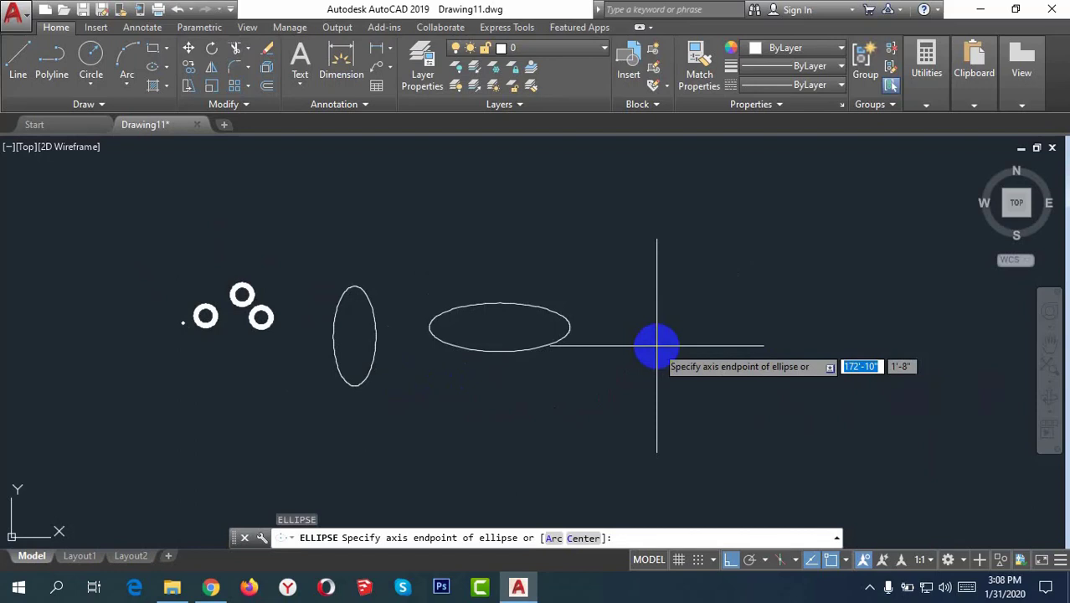
key("Return")
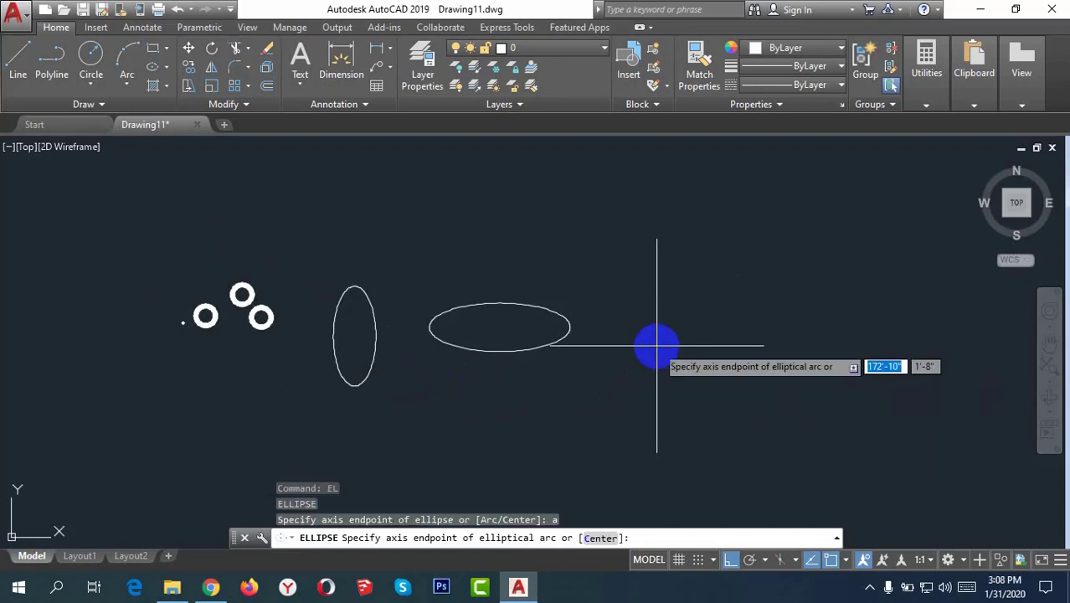
left_click(729, 289)
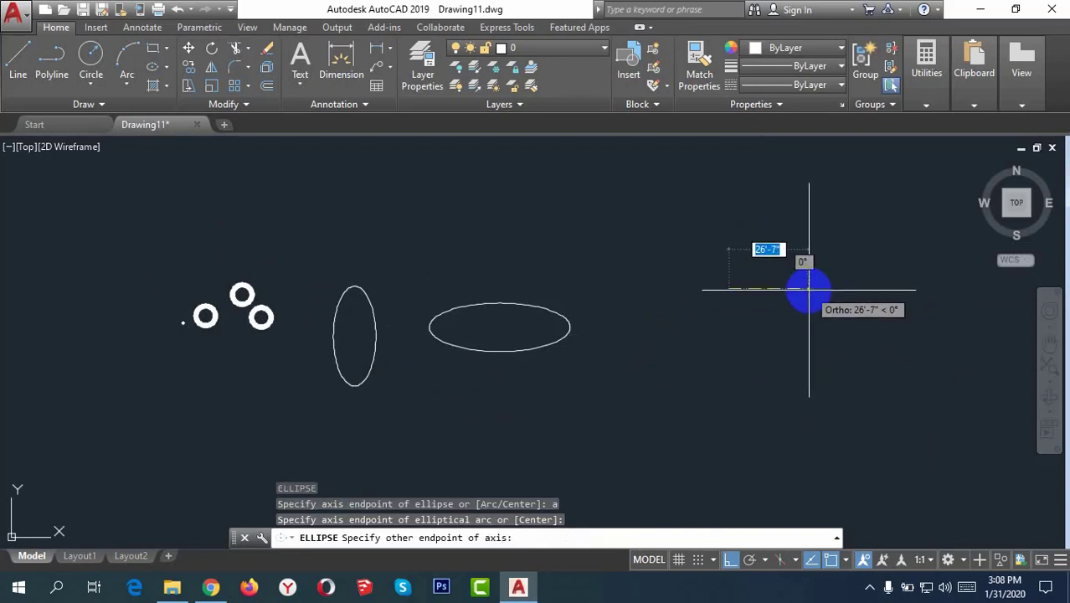
left_click(810, 288)
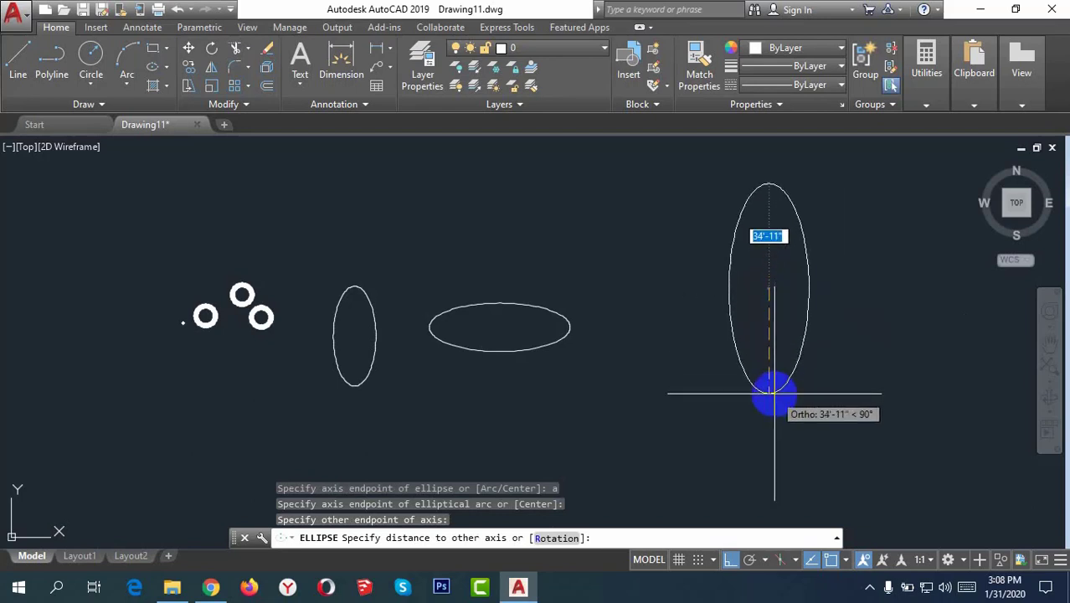
left_click(778, 381)
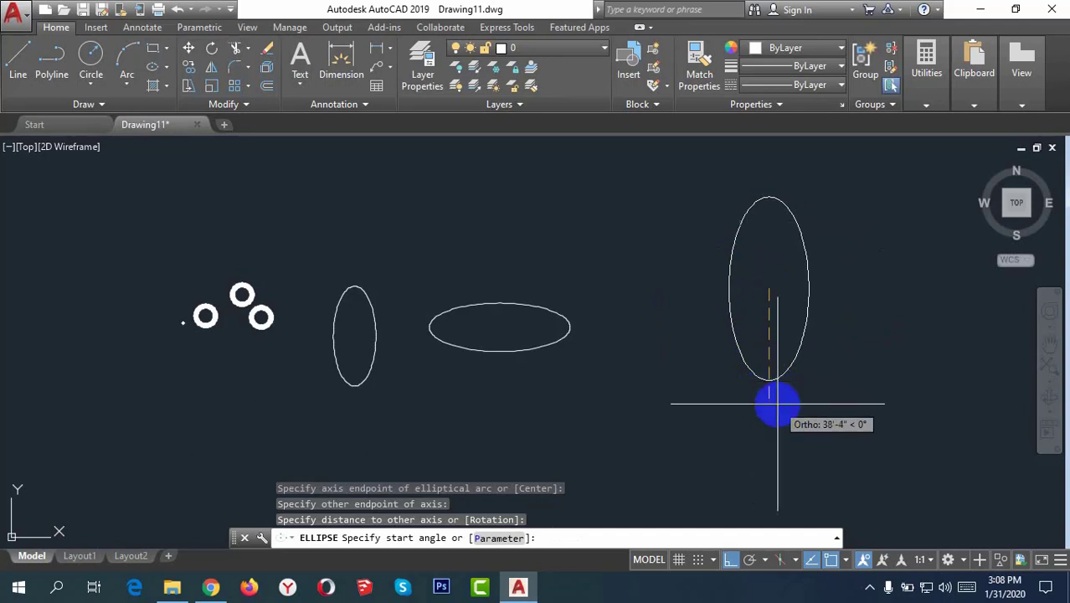
left_click(750, 392)
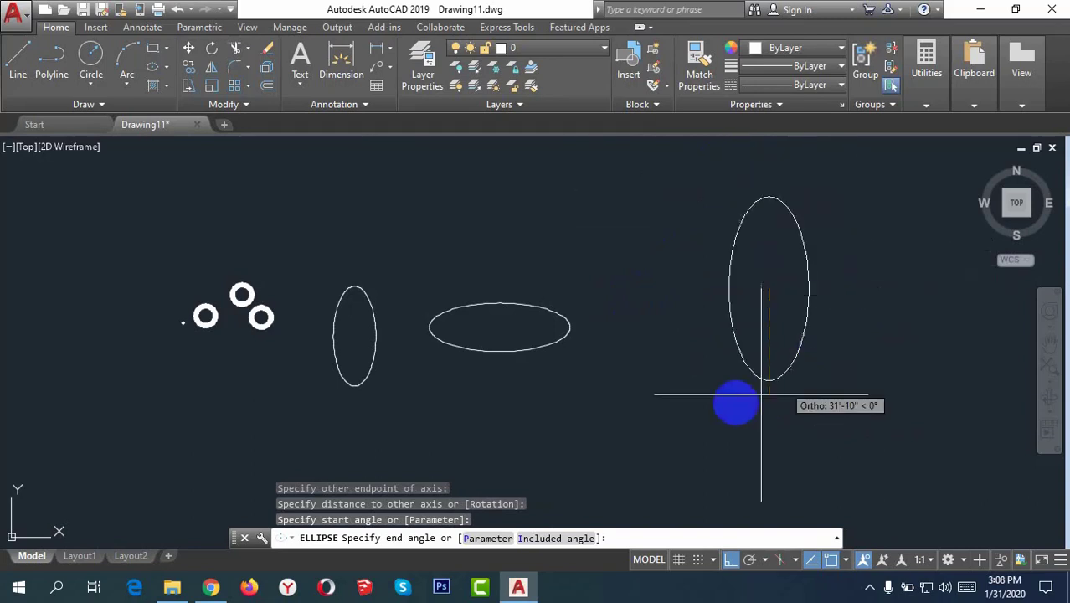
left_click(701, 290)
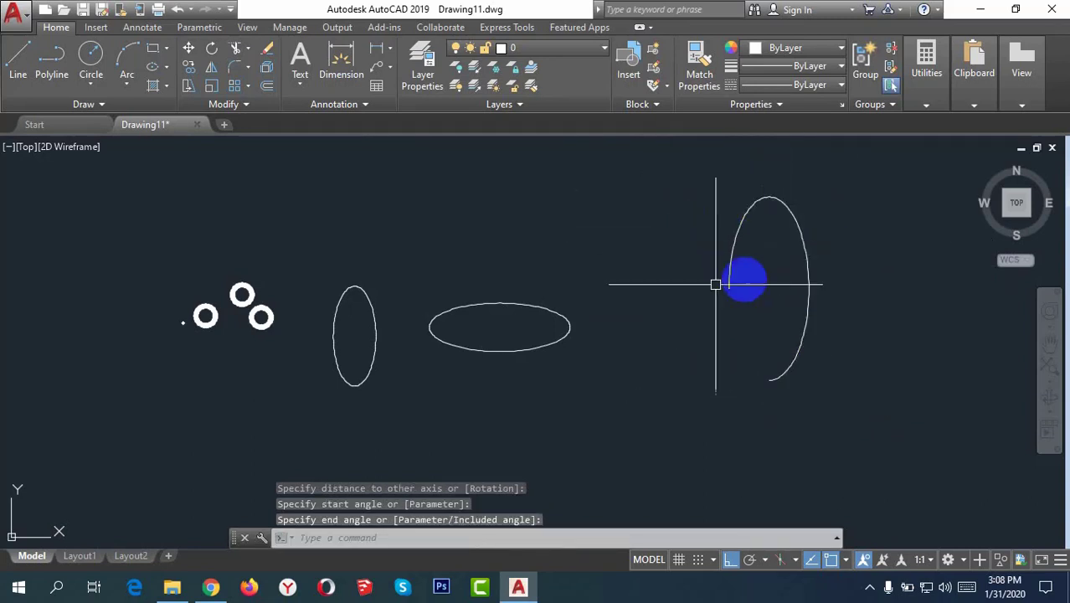
scroll(737, 310, "down", 2)
mouse_move(747, 346)
middle_mouse_down()
mouse_move(692, 348)
mouse_move(700, 315)
middle_mouse_up()
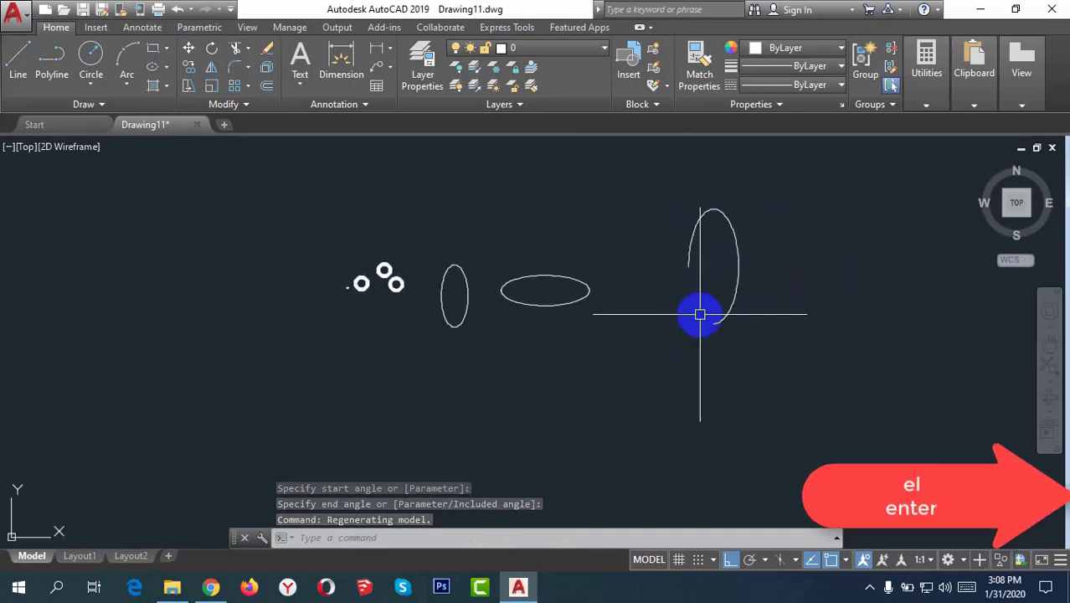
Start an elliptical arc and define its wide horizontal axes below-left of the donuts.
type("El")
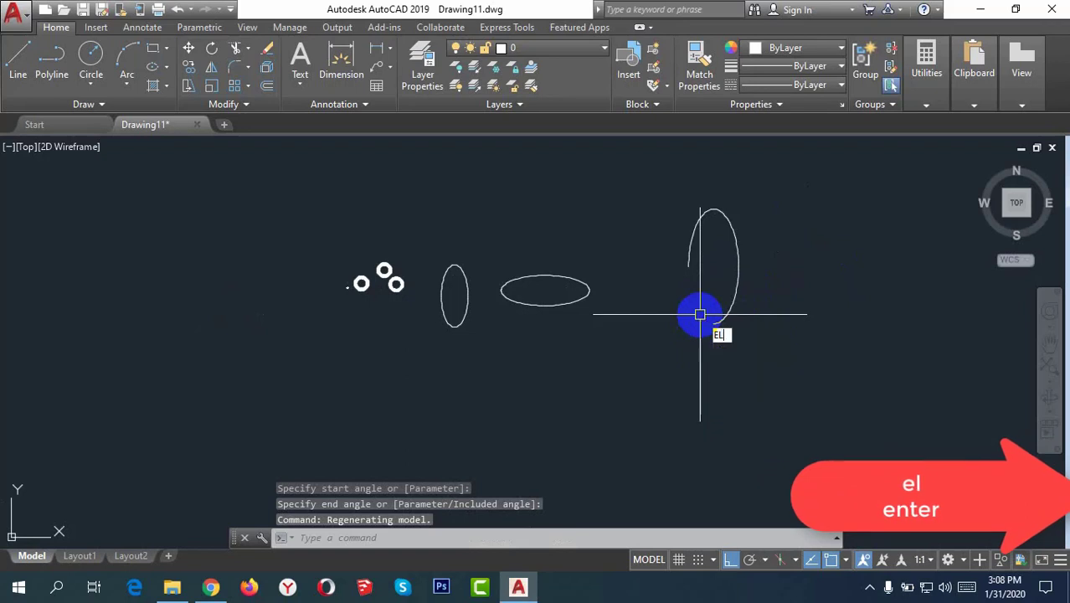
key("Return")
middle_click_drag(556, 381, 615, 341)
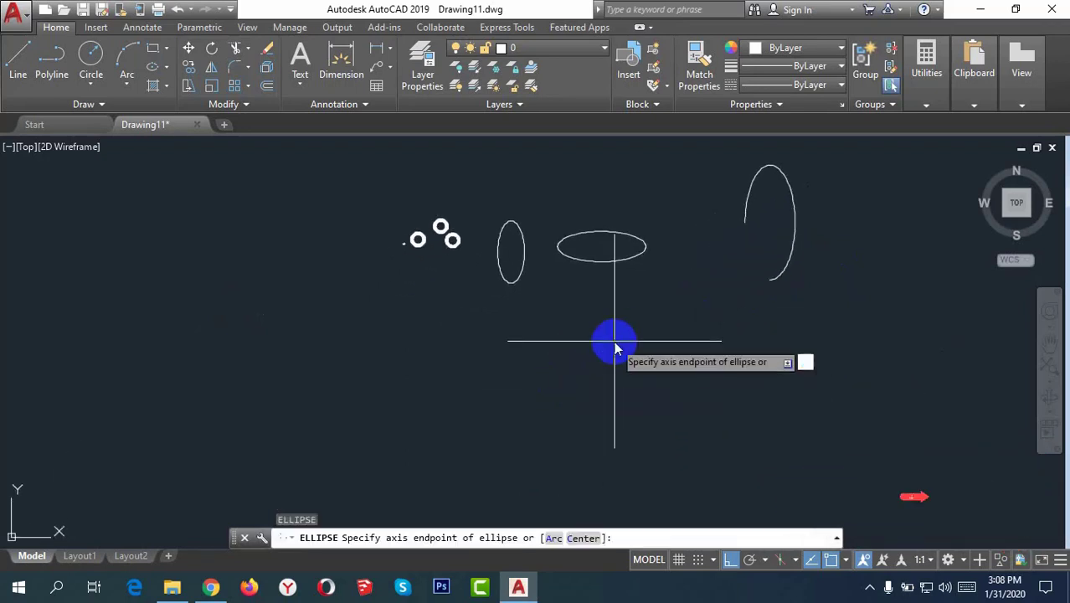
type("a")
key("Return")
middle_click_drag(459, 389, 566, 358)
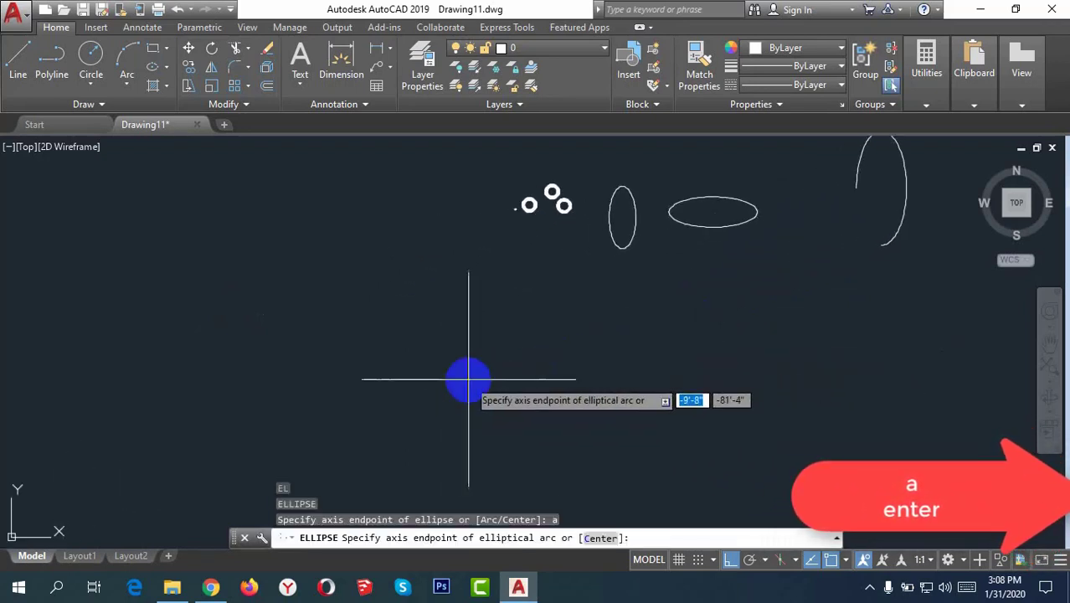
left_click(324, 345)
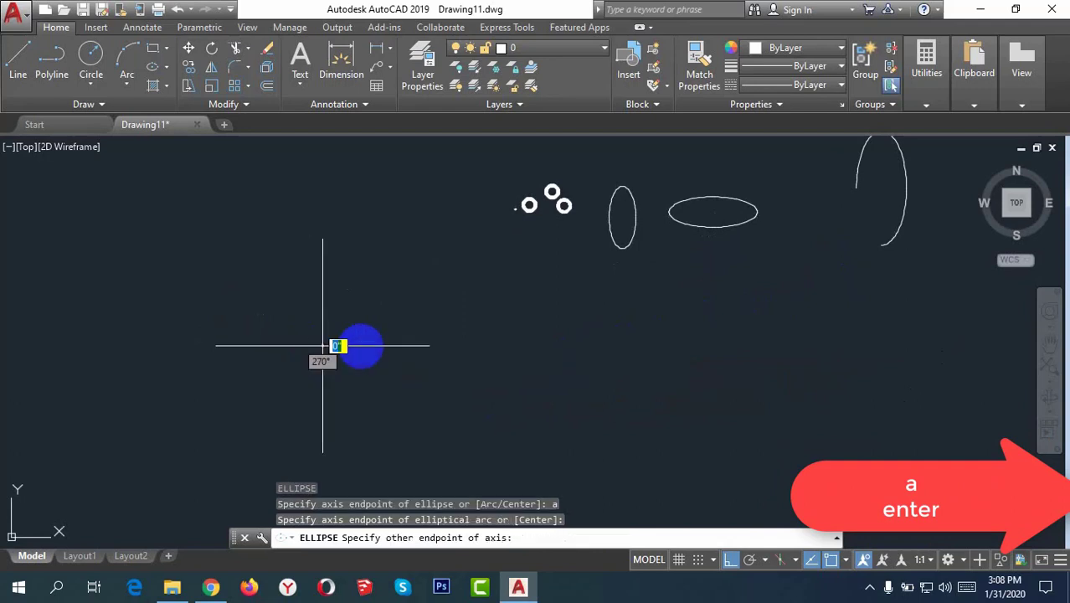
left_click(323, 284)
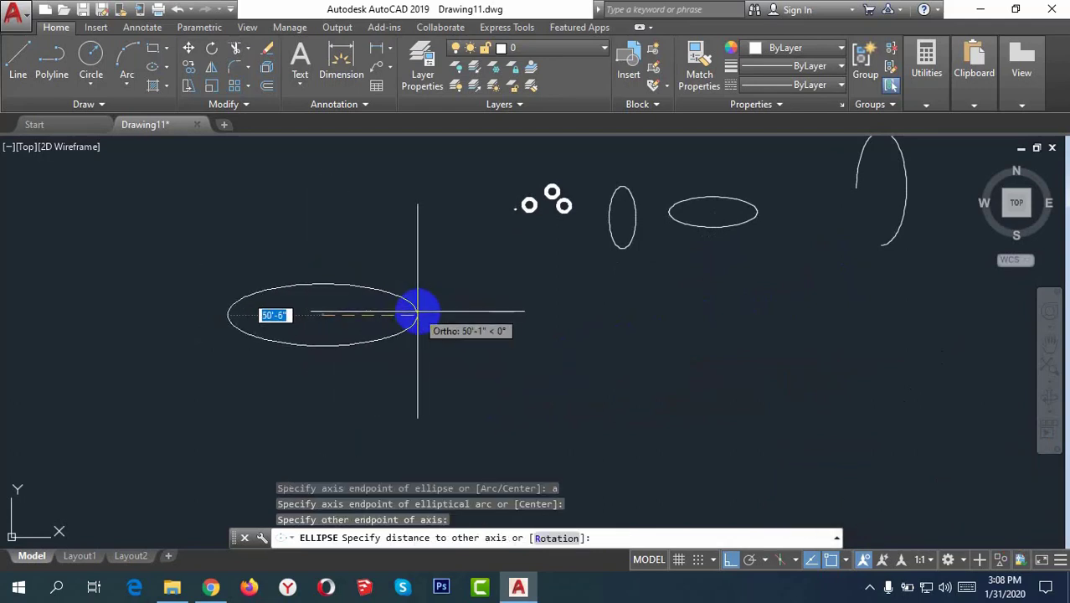
left_click(419, 313)
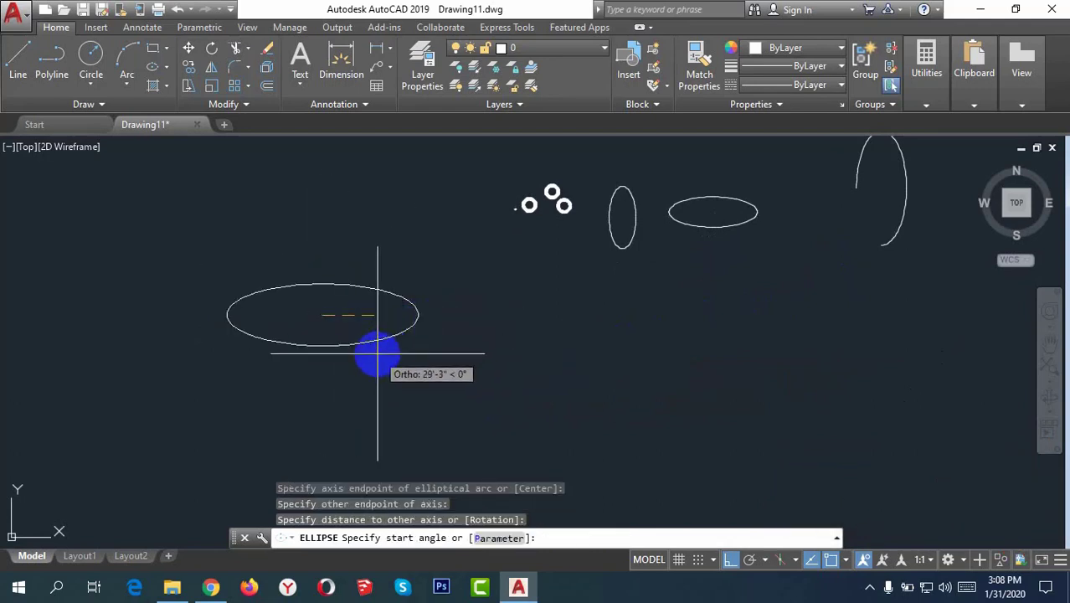
Turn Ortho off and pick start and end angles, leaving the arc open underneath.
key("F8")
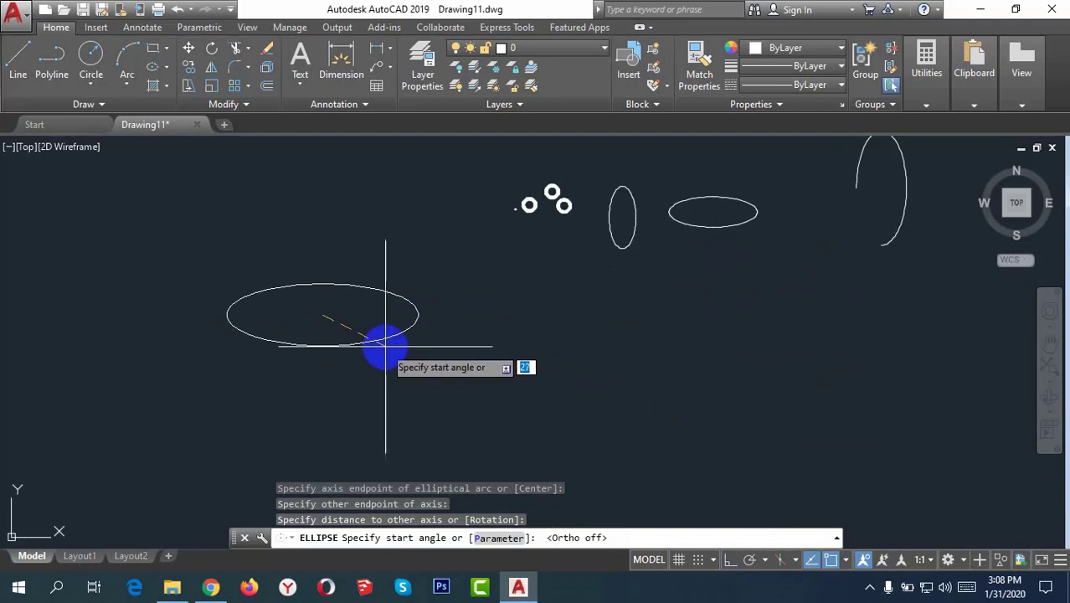
left_click(377, 353)
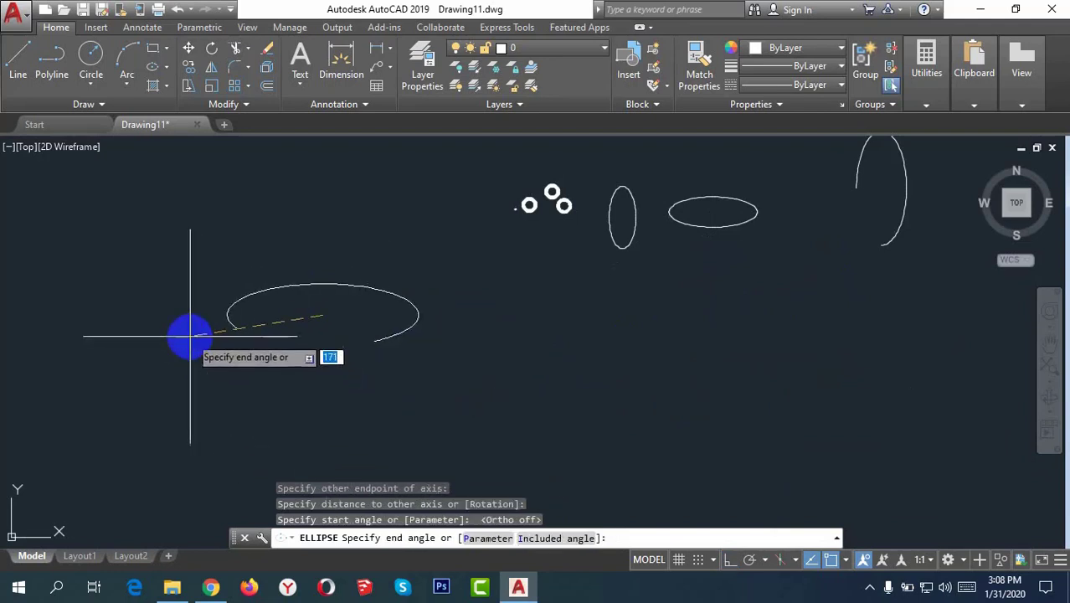
left_click(190, 337)
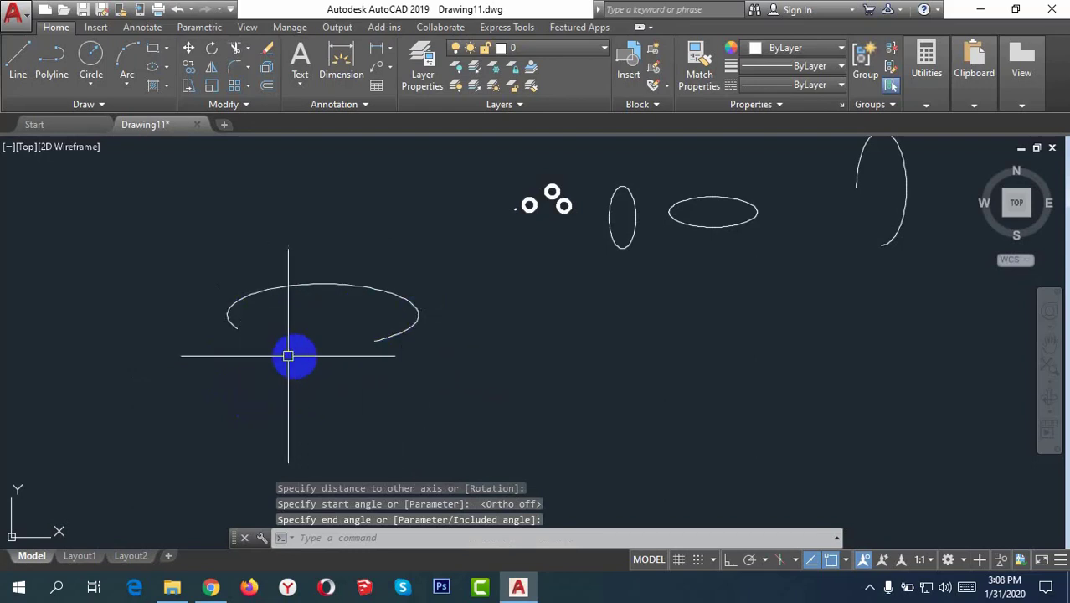
scroll(288, 356, "down", 2)
middle_click_drag(444, 381, 410, 327)
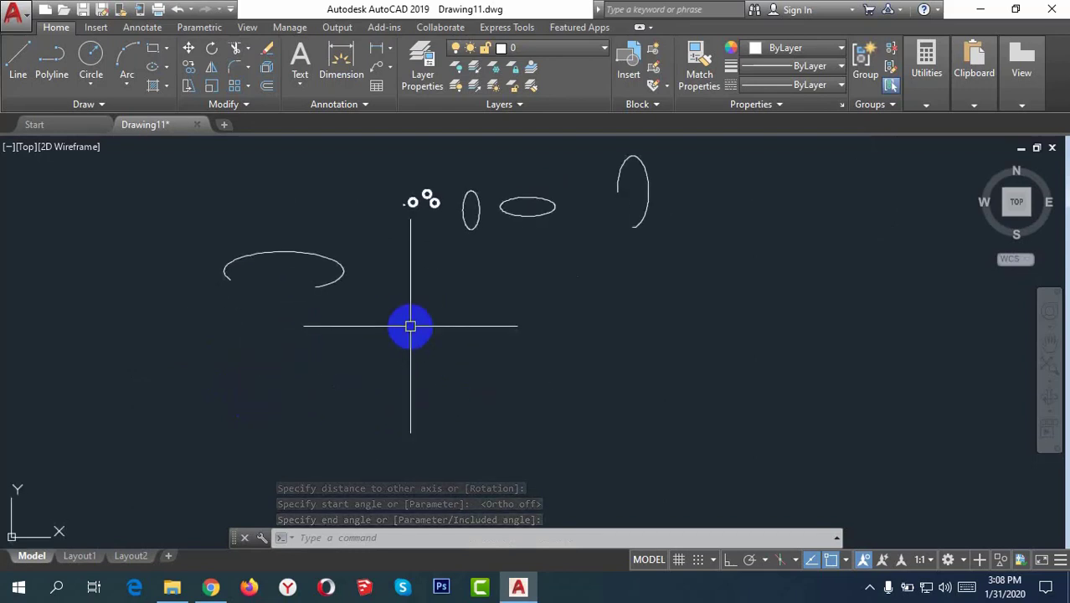
Draw a tall ellipse from its centre below the shapes, with Ortho on for the vertical axis.
type("el")
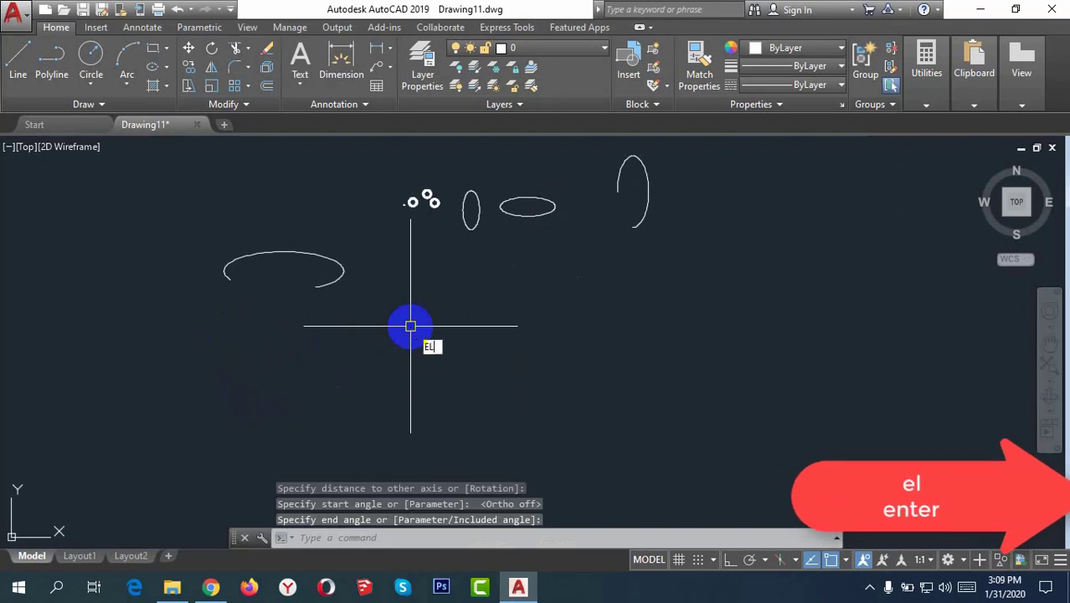
key("Return")
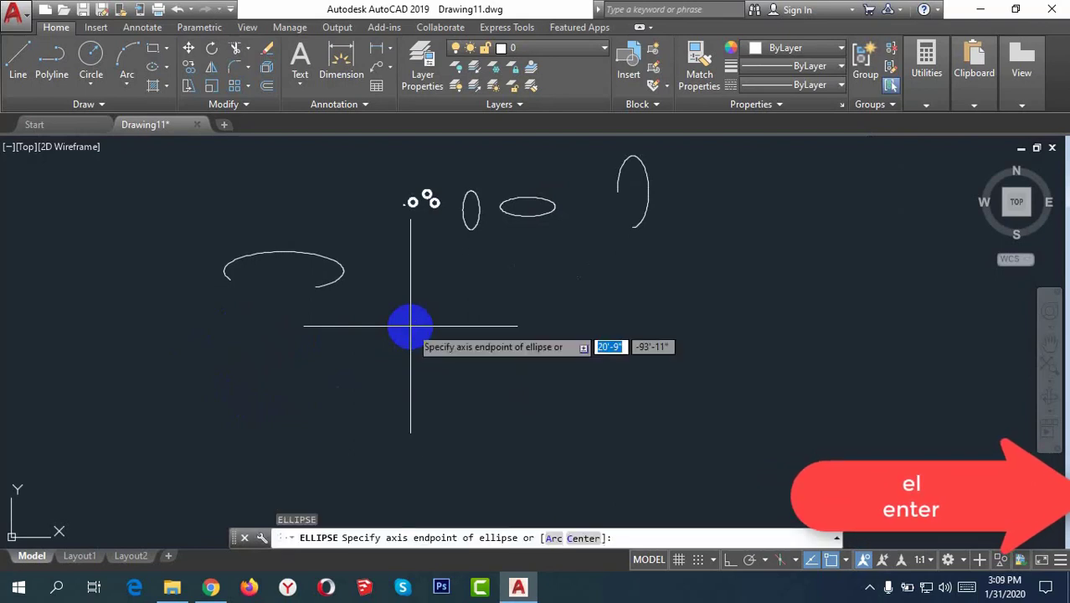
type("c")
key("Return")
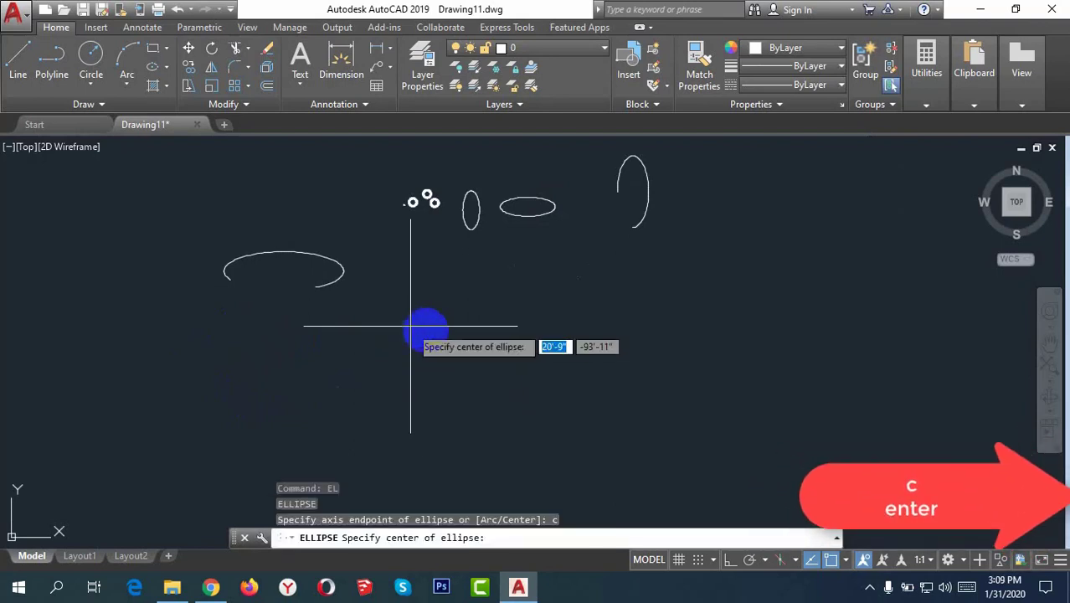
middle_click_drag(511, 355, 454, 346)
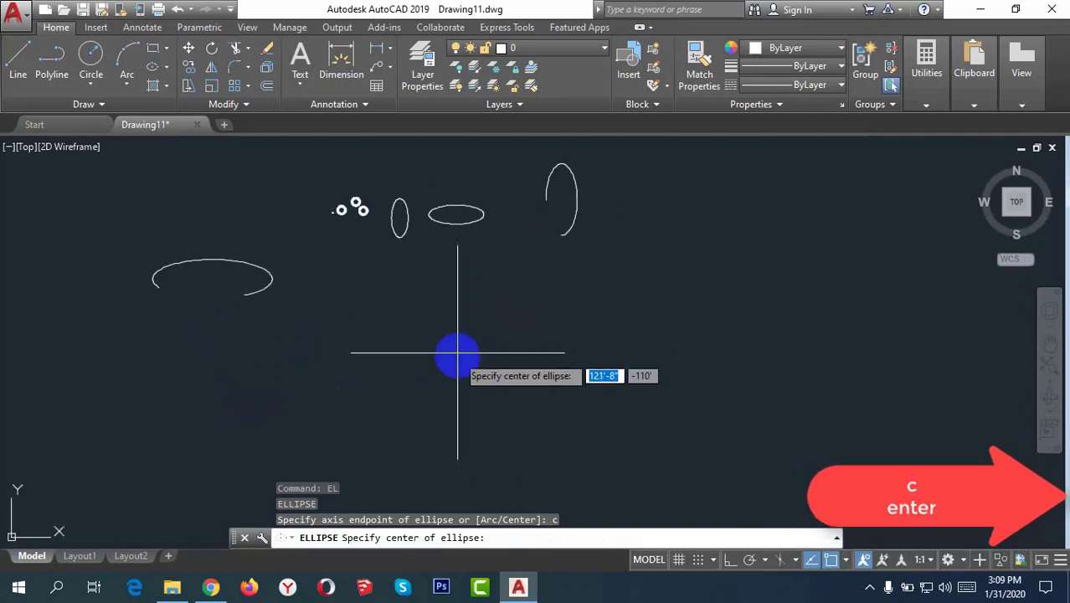
middle_click_drag(480, 371, 468, 371)
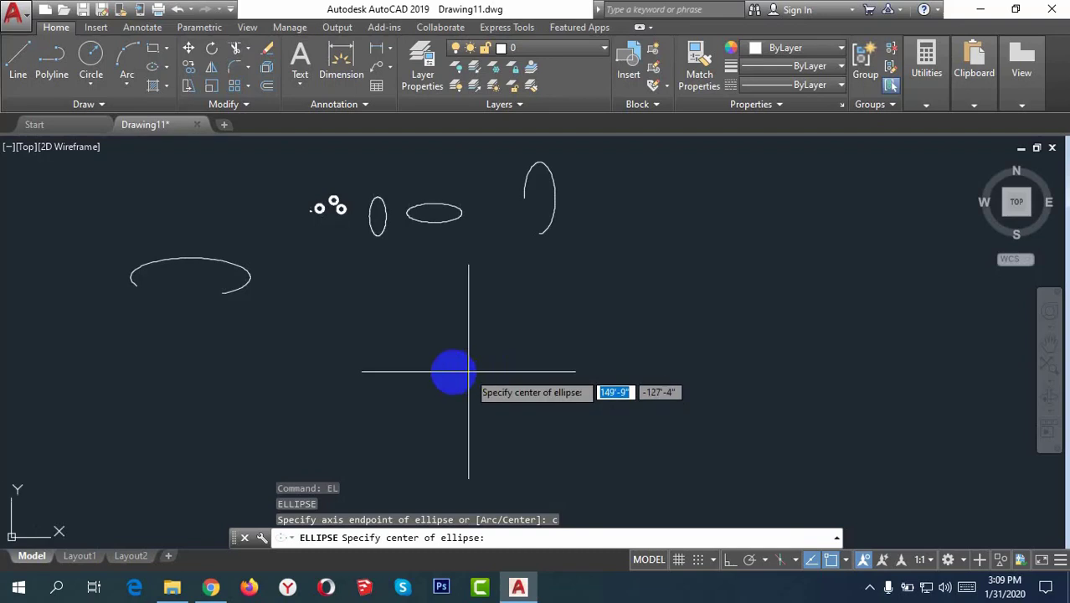
left_click(429, 358)
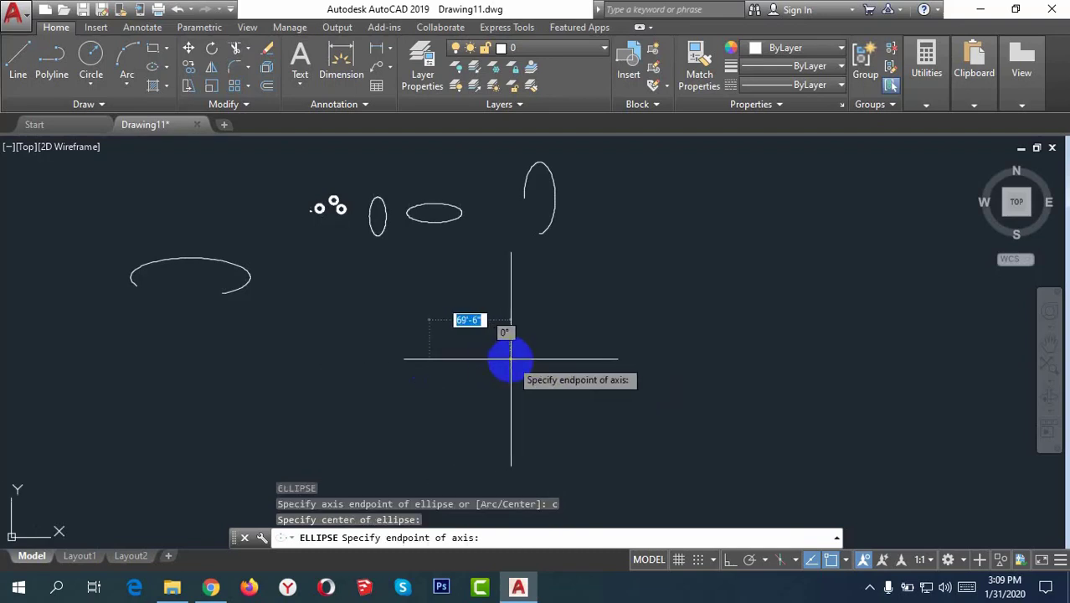
left_click(511, 359)
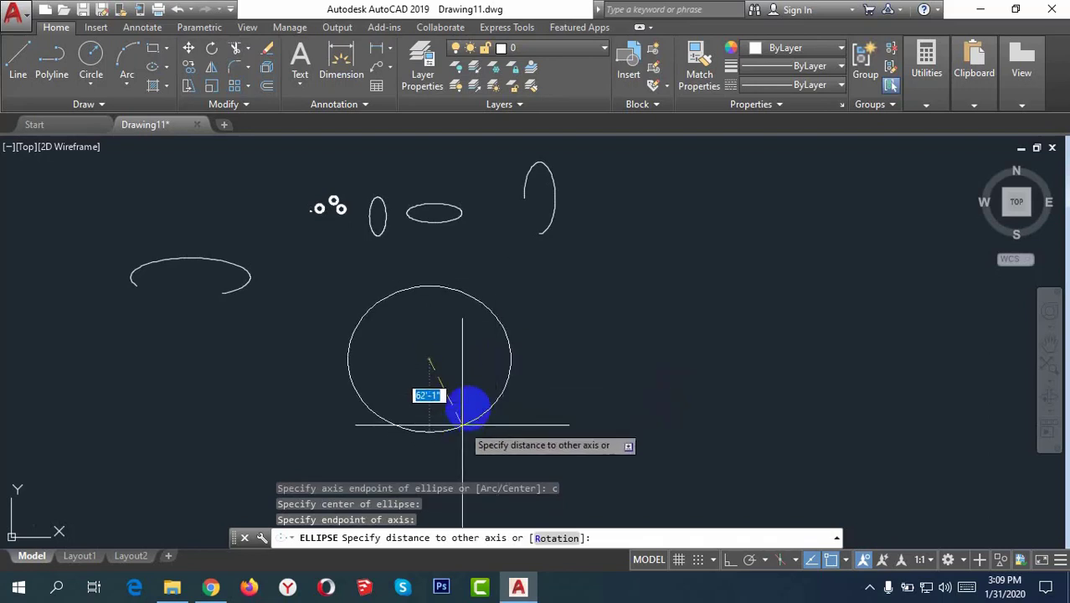
key("F8")
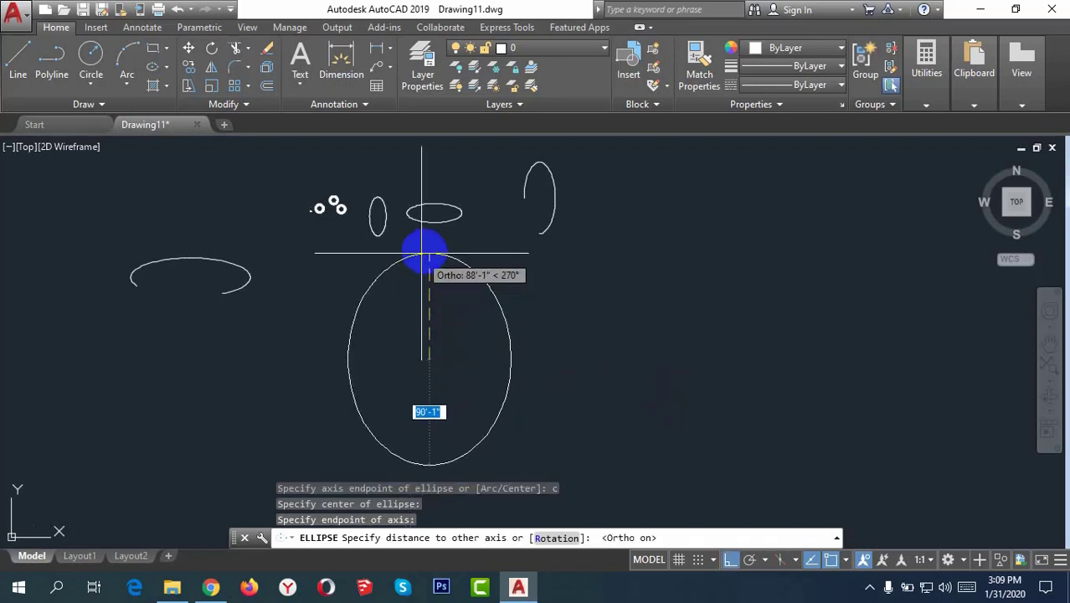
left_click(429, 248)
scroll(397, 358, "down", 2)
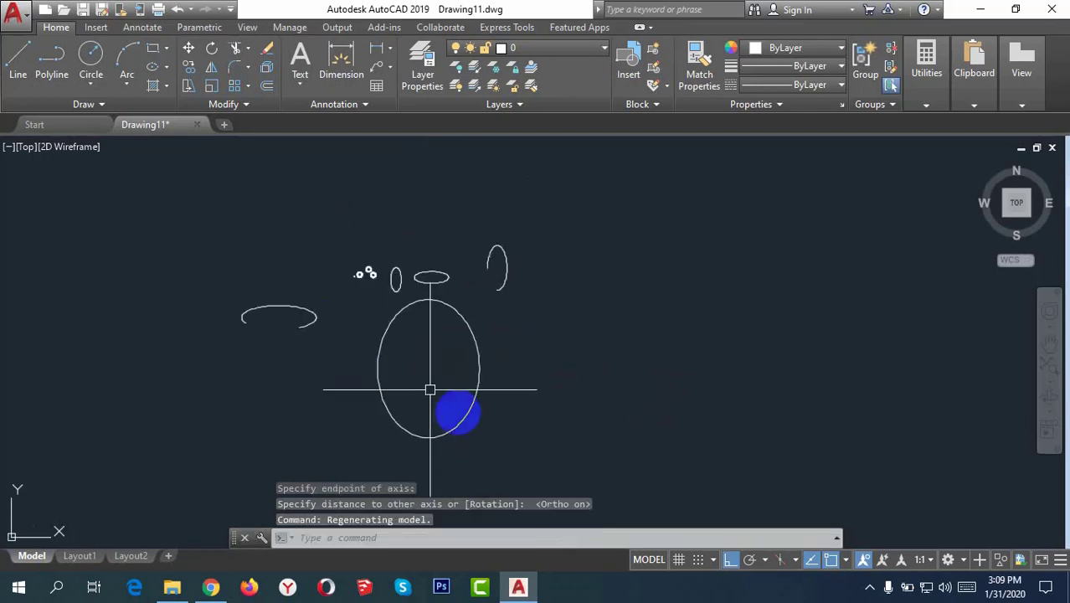
scroll(454, 394, "down", 2)
middle_click_drag(461, 412, 417, 361)
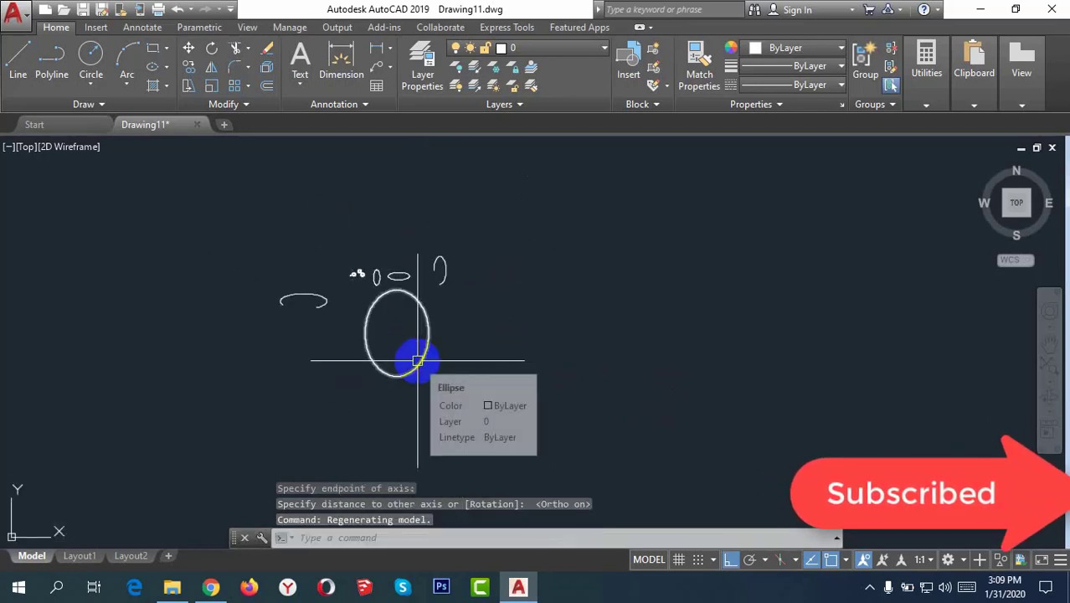